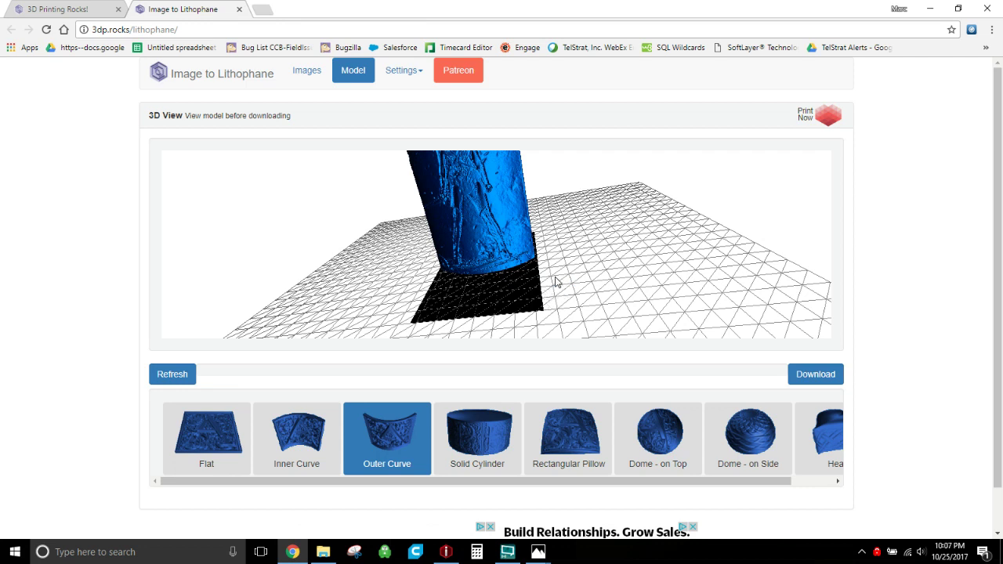
pyautogui.moveTo(562, 242); pyautogui.dragTo(547, 295)
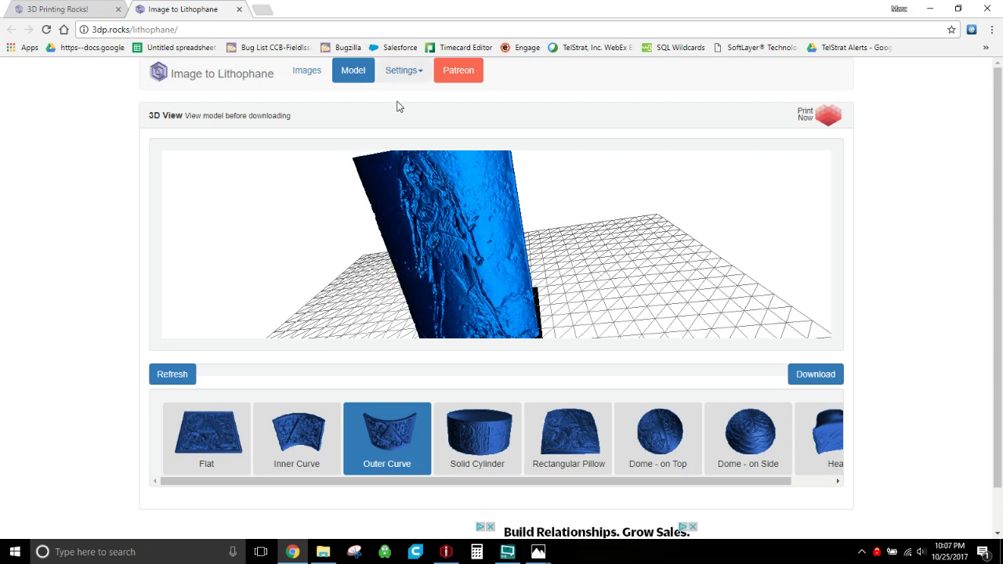
pyautogui.moveTo(435, 285); pyautogui.dragTo(431, 251)
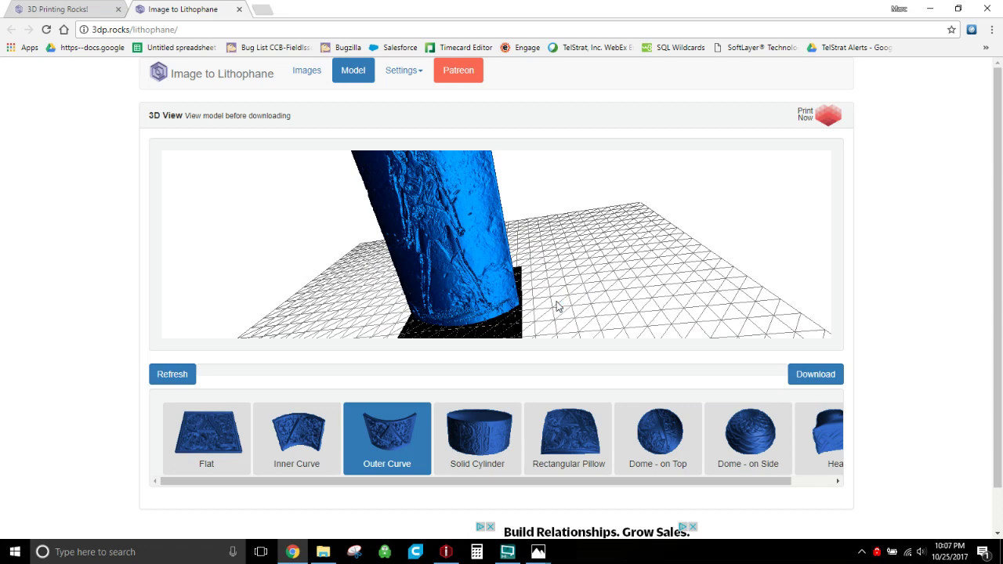
# Step: Switch to ideaMaker and delete the lithophane model already on the build plate
pyautogui.click(932, 8)
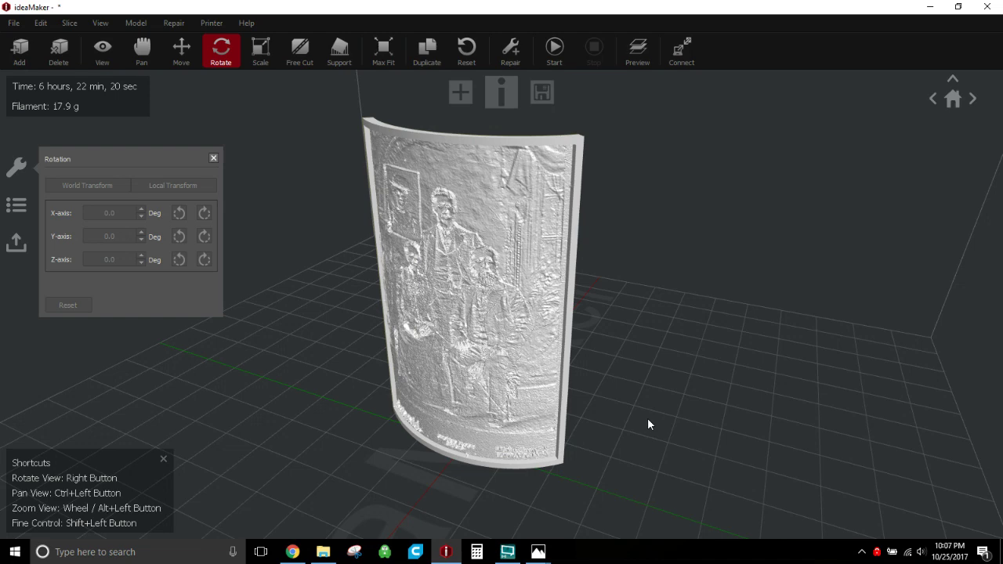
pyautogui.click(441, 299)
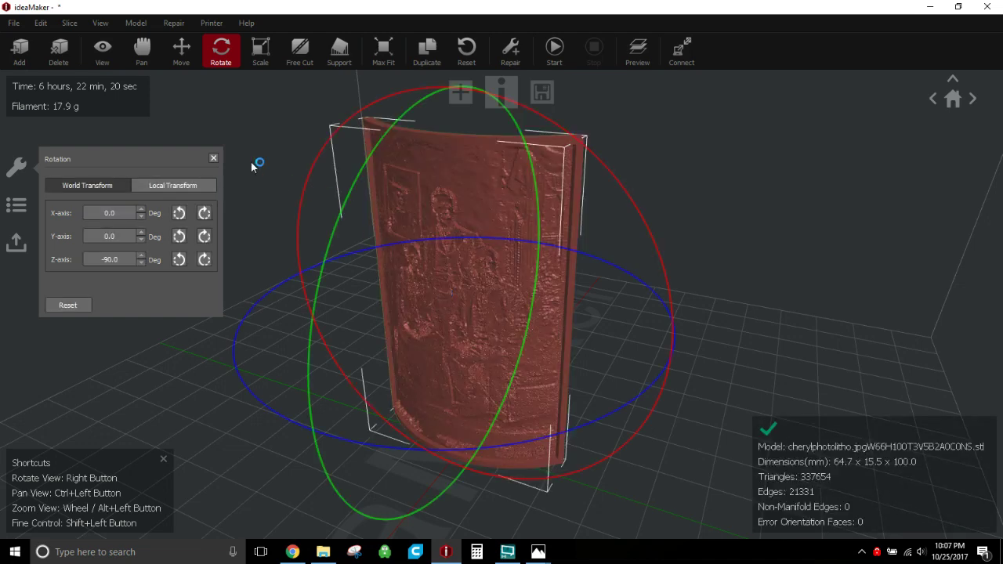
pyautogui.click(74, 56)
pyautogui.click(492, 291)
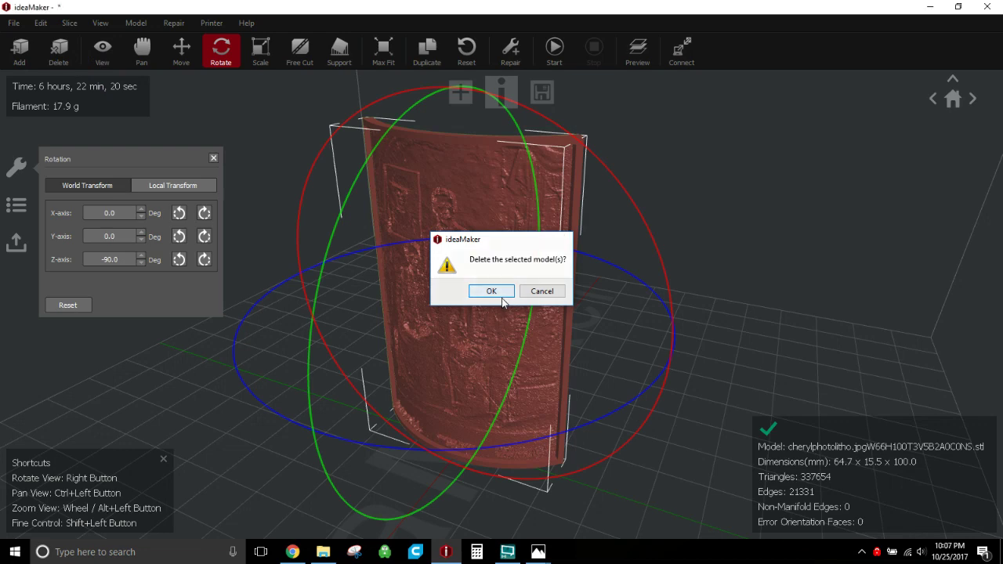
# Step: Import the lithophane model cherylphotolitho.jpgW66H100T3V5B2A0C0NS from the Downloads folder
pyautogui.click(24, 54)
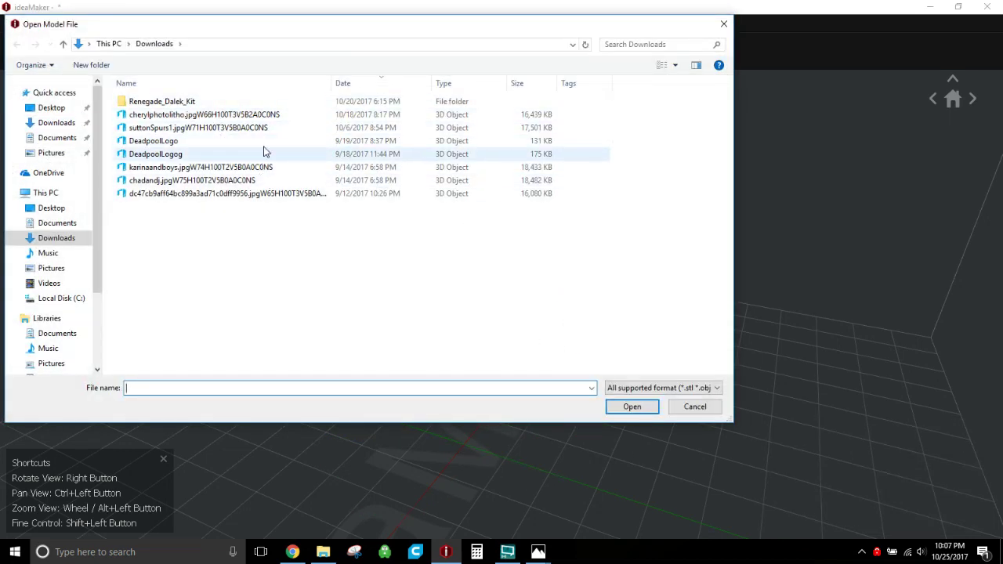
pyautogui.doubleClick(261, 116)
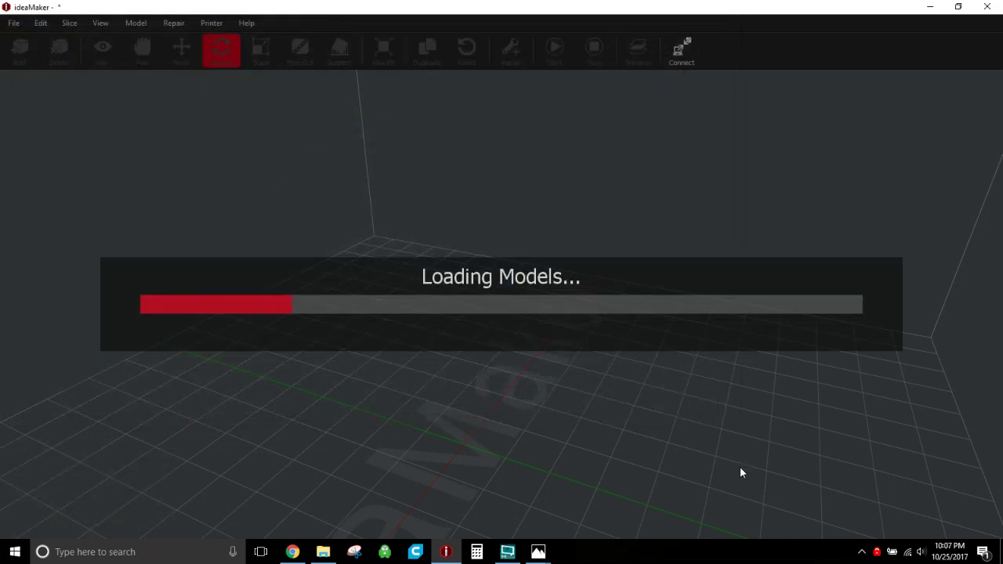
pyautogui.moveTo(577, 390); pyautogui.dragTo(556, 383, button='right')
pyautogui.scroll(2, 554, 379)
pyautogui.scroll(-5, 555, 373)
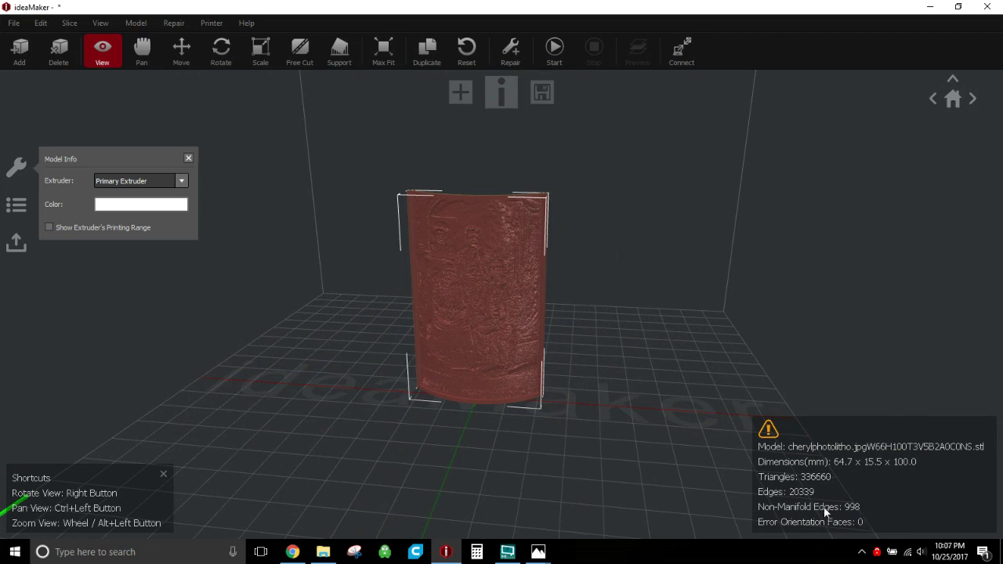
# Step: Inspect the imported lithophane and run Repair on it to fix its non-manifold edges
pyautogui.moveTo(552, 429); pyautogui.dragTo(525, 416, button='right')
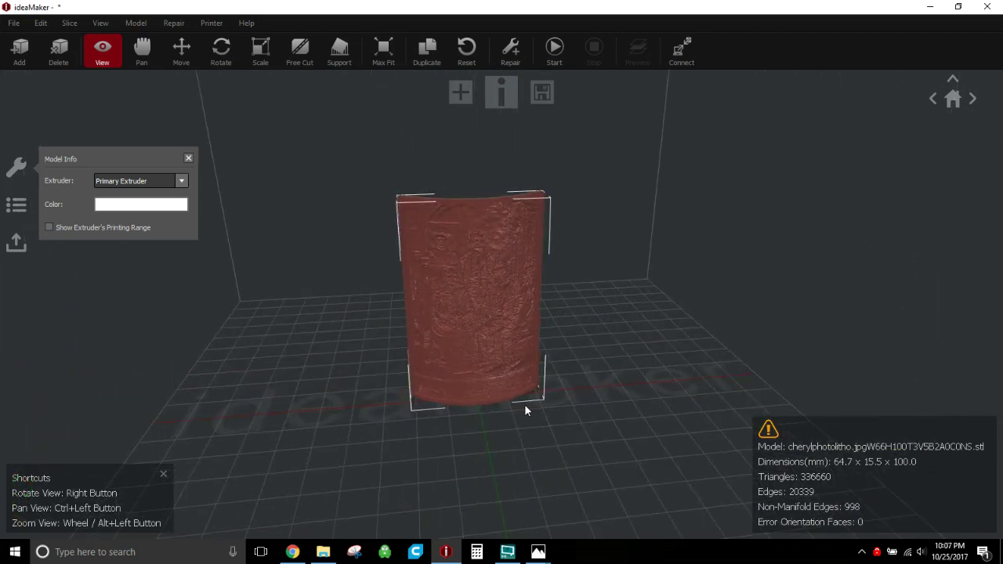
pyautogui.moveTo(545, 430); pyautogui.dragTo(487, 410, button='right')
pyautogui.scroll(5, 499, 315)
pyautogui.moveTo(499, 315)
pyautogui.mouseDown(button='right')
pyautogui.moveTo(537, 340)
pyautogui.moveTo(406, 386)
pyautogui.moveTo(556, 373)
pyautogui.mouseUp(button='right')
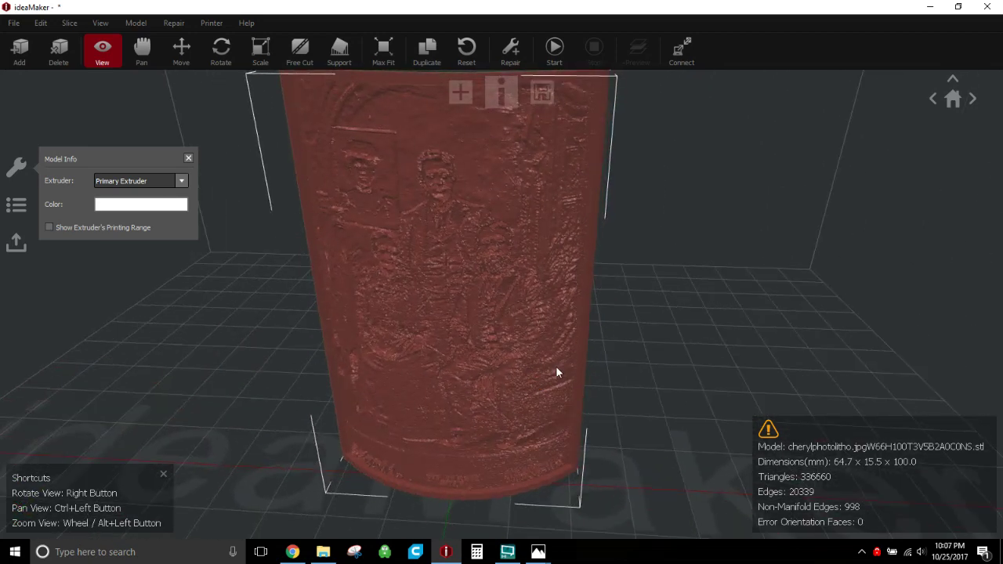
pyautogui.moveTo(434, 369); pyautogui.dragTo(515, 353, button='right')
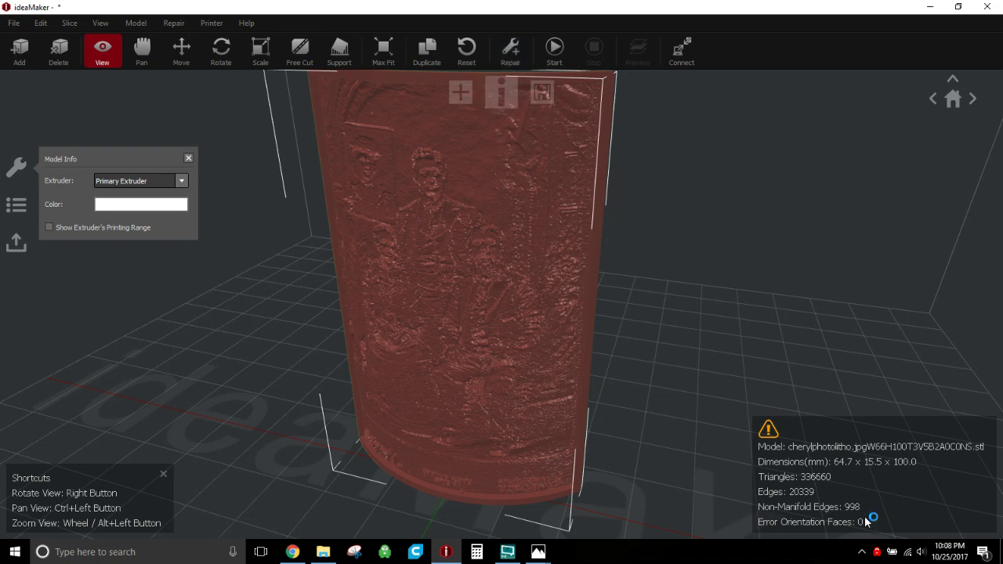
pyautogui.click(503, 43)
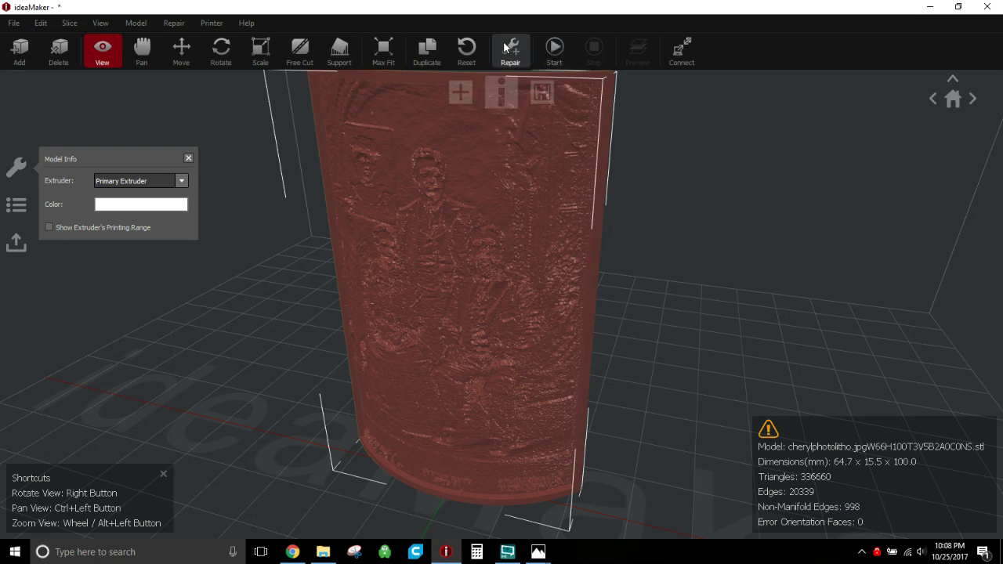
pyautogui.click(470, 288)
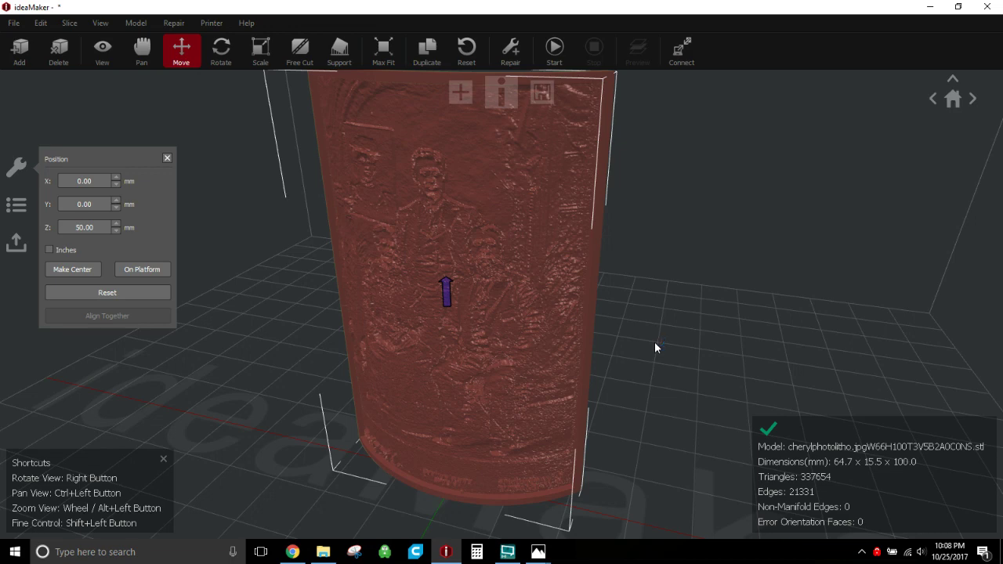
# Step: Rotate the lithophane to -90 degrees about the Z-axis so it stands edge-on to the front of the plate
pyautogui.moveTo(638, 352)
pyautogui.mouseDown(button='right')
pyautogui.moveTo(588, 376)
pyautogui.moveTo(477, 398)
pyautogui.moveTo(538, 376)
pyautogui.mouseUp(button='right')
pyautogui.moveTo(604, 367); pyautogui.dragTo(537, 339, button='right')
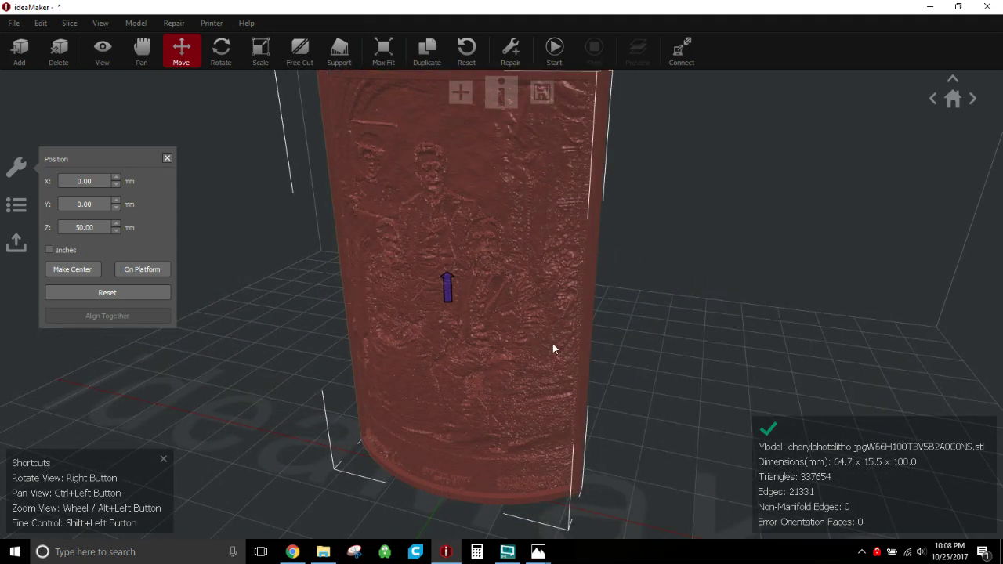
pyautogui.scroll(3, 568, 376)
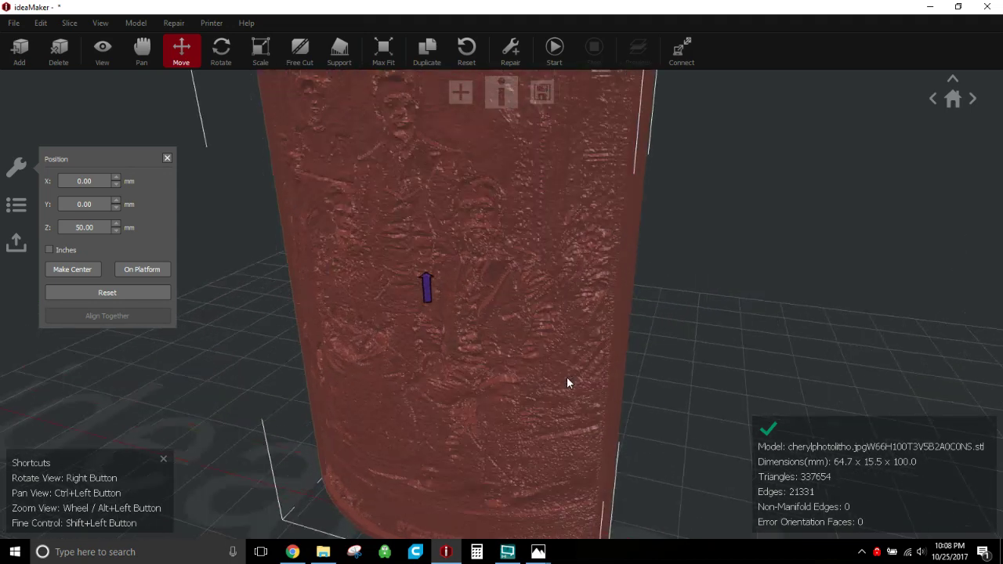
pyautogui.scroll(-8, 568, 376)
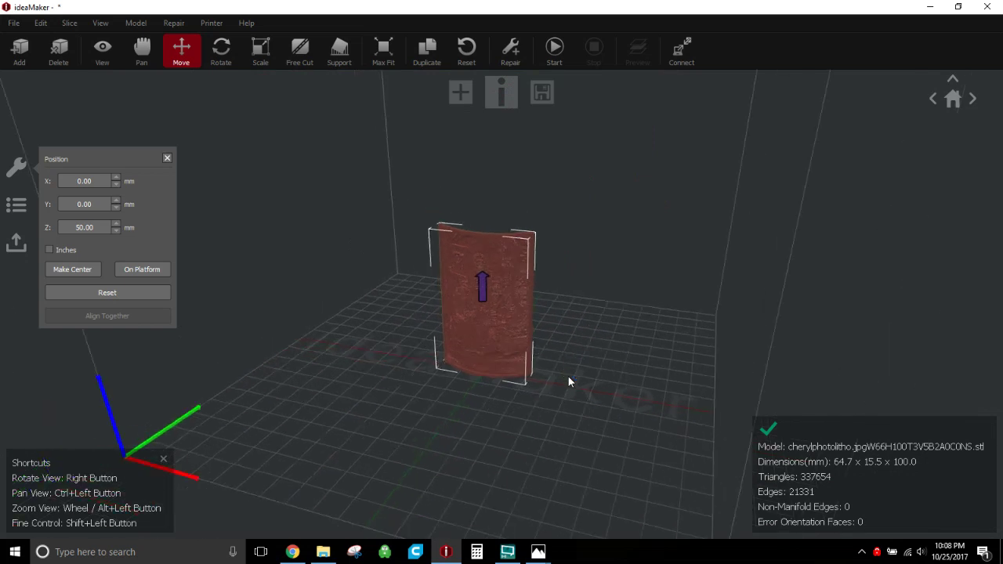
pyautogui.moveTo(519, 384); pyautogui.dragTo(487, 404, button='right')
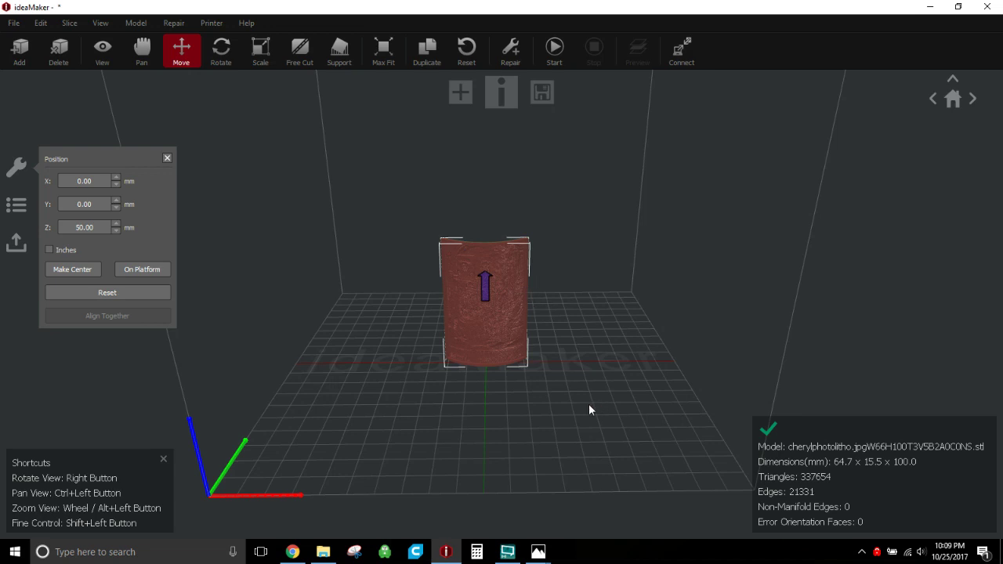
pyautogui.click(518, 423)
pyautogui.click(497, 360)
pyautogui.click(221, 51)
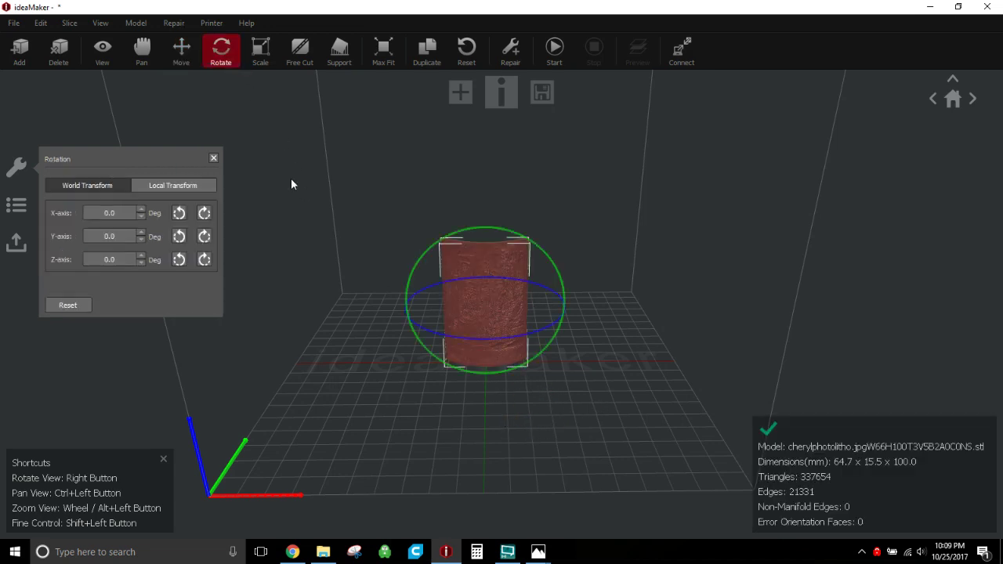
pyautogui.click(180, 260)
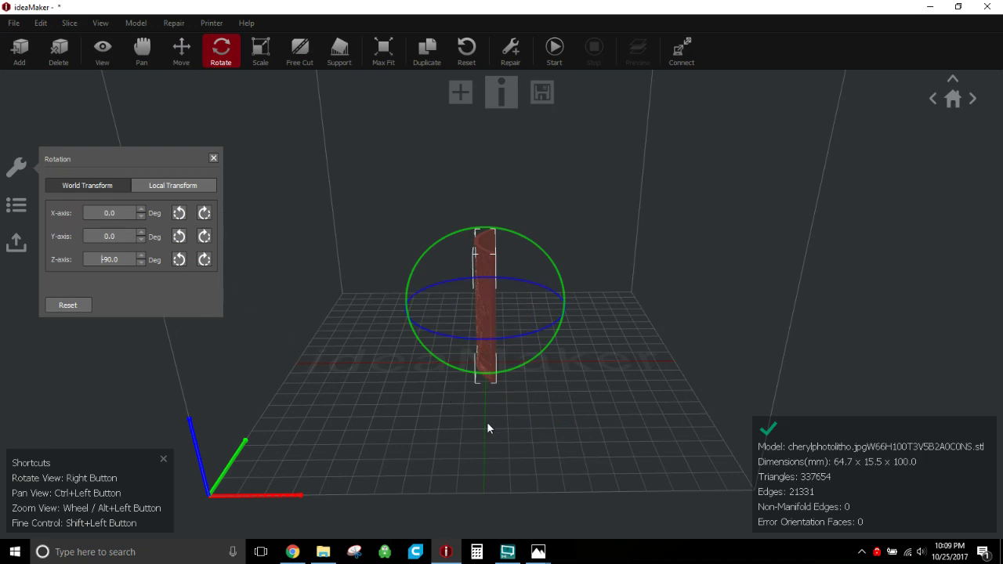
pyautogui.write('-')
# Step: Move the lithophane to the front-left corner area of the build plate, at about X -93 and Y -86 mm
pyautogui.moveTo(401, 449); pyautogui.dragTo(468, 366, button='right')
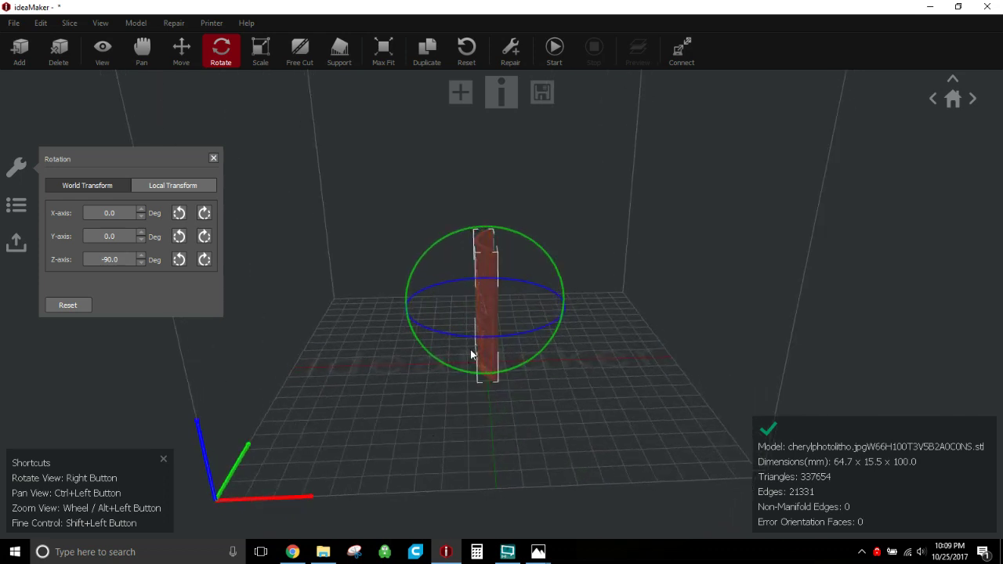
pyautogui.click(181, 49)
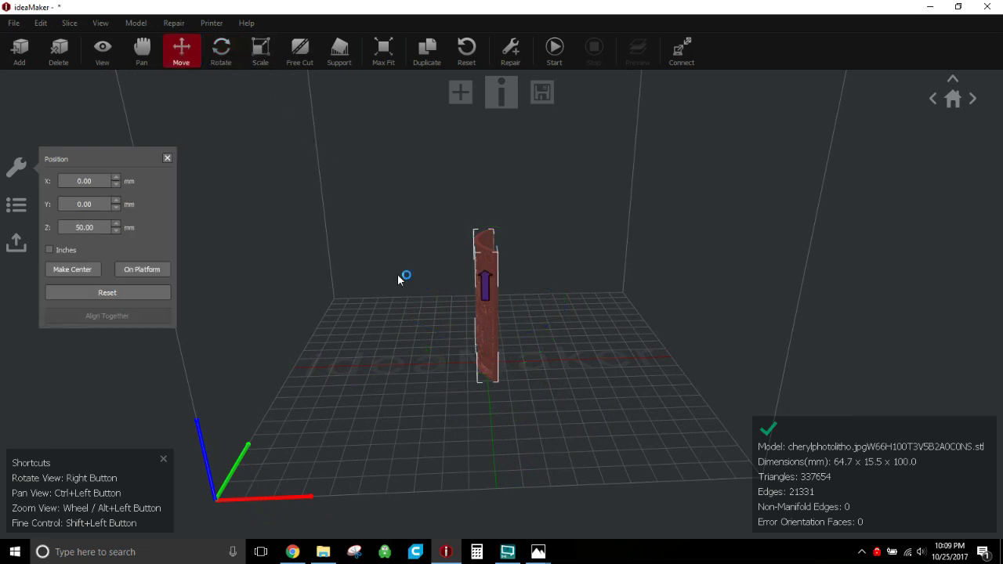
pyautogui.moveTo(452, 356); pyautogui.dragTo(375, 476)
pyautogui.moveTo(338, 468); pyautogui.dragTo(410, 445, button='right')
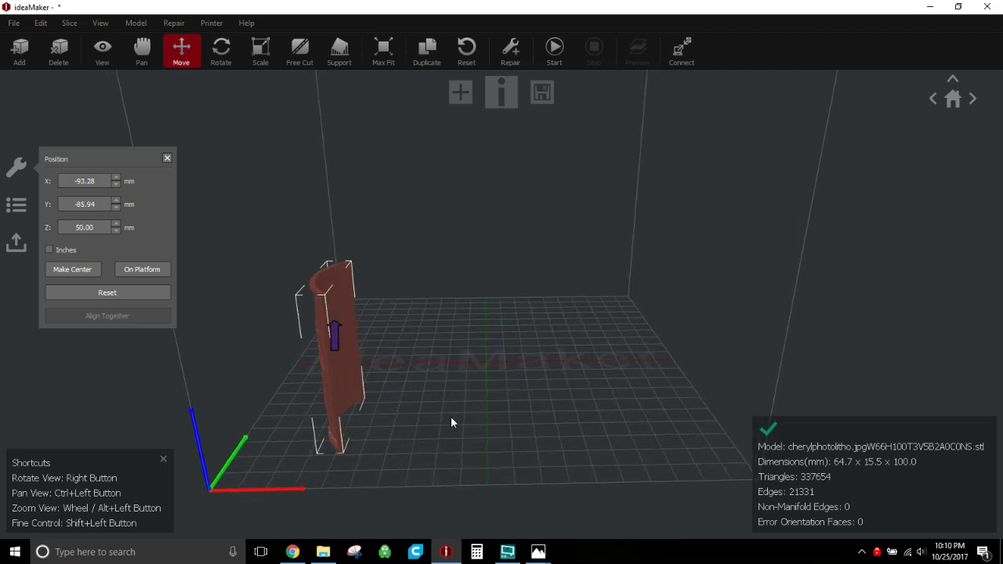
# Step: Start slicing and select the Litho template for the CR-10 printer with PLA 1.75mm filament
pyautogui.click(553, 47)
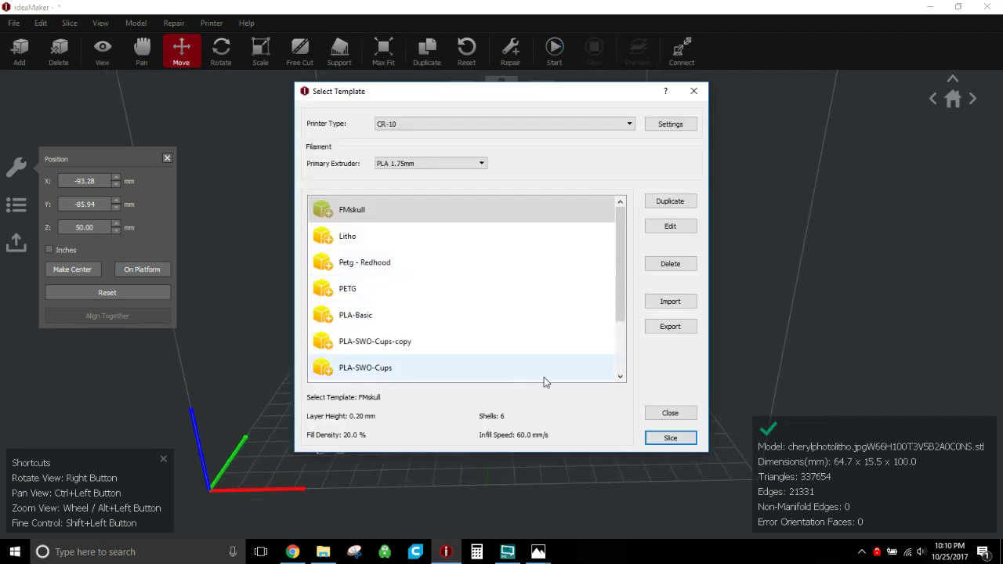
pyautogui.click(392, 243)
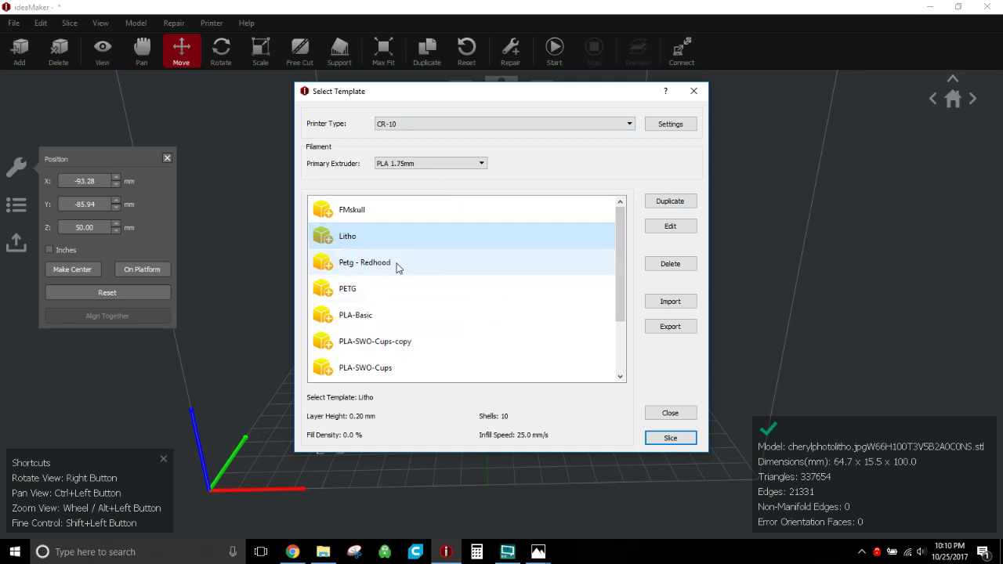
pyautogui.click(381, 314)
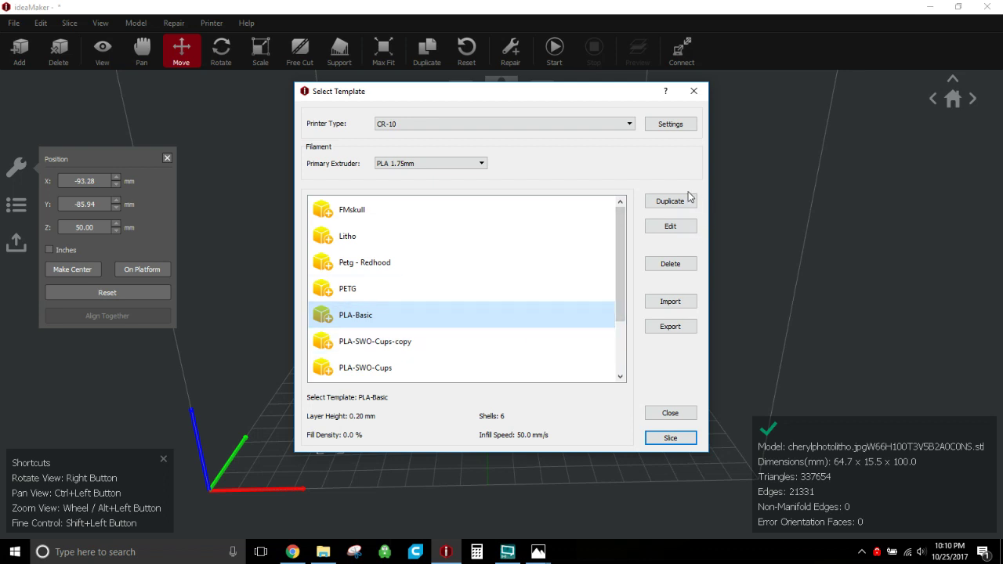
pyautogui.click(492, 238)
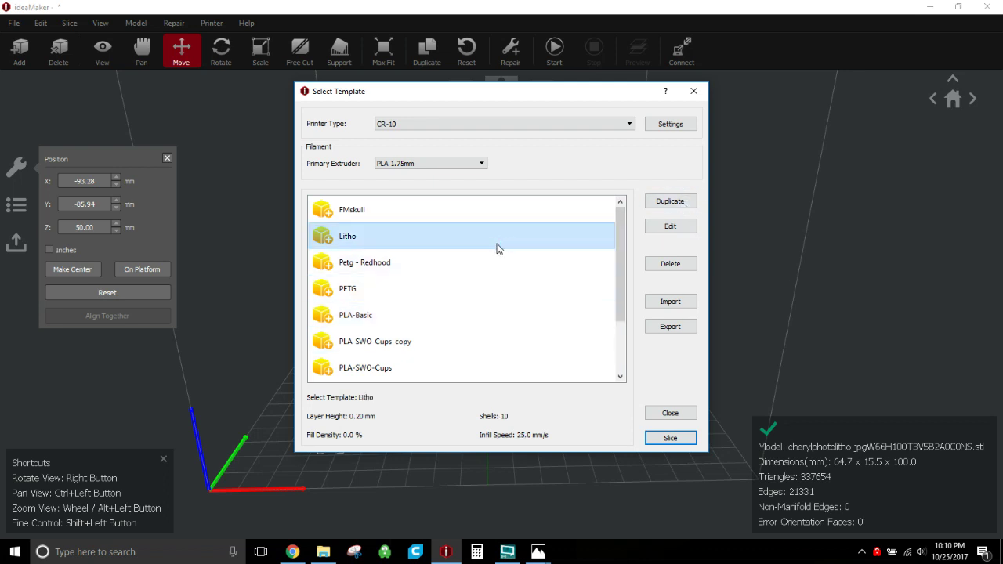
pyautogui.click(670, 200)
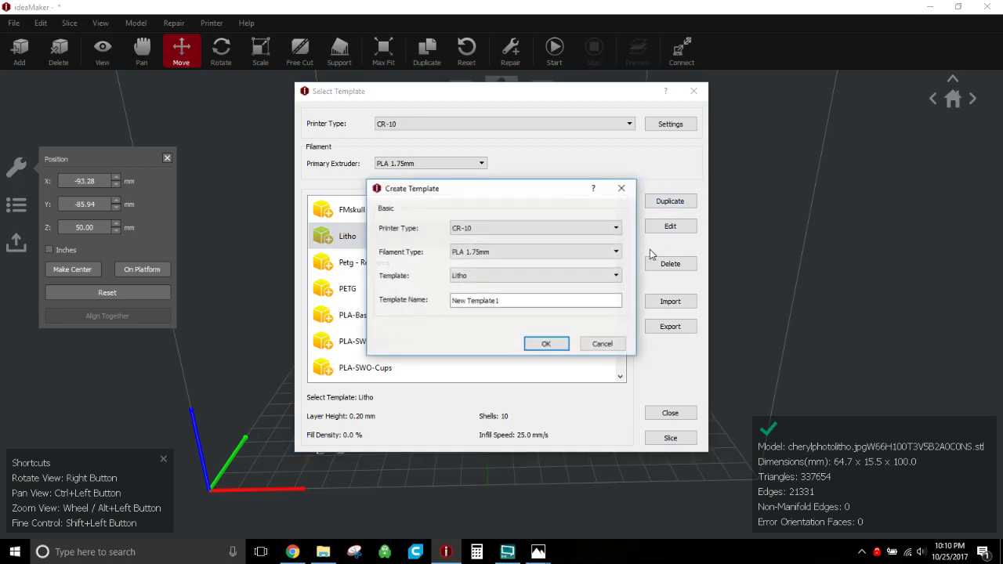
pyautogui.moveTo(525, 301); pyautogui.dragTo(401, 302)
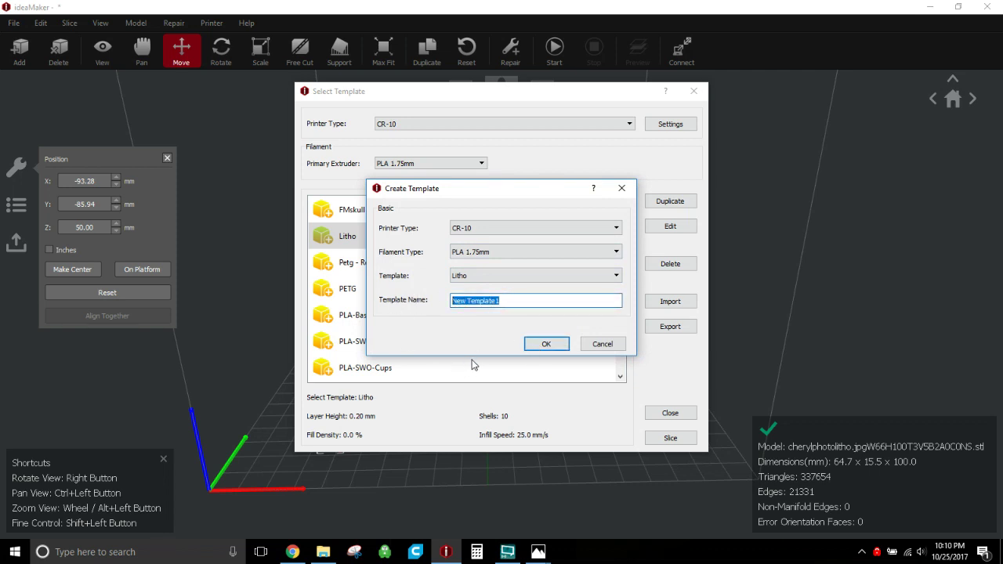
pyautogui.click(510, 304)
pyautogui.moveTo(507, 304); pyautogui.dragTo(452, 304)
pyautogui.click(603, 345)
# Step: Open the Litho template for editing and review its fill density, shells and platform addition settings
pyautogui.click(410, 239)
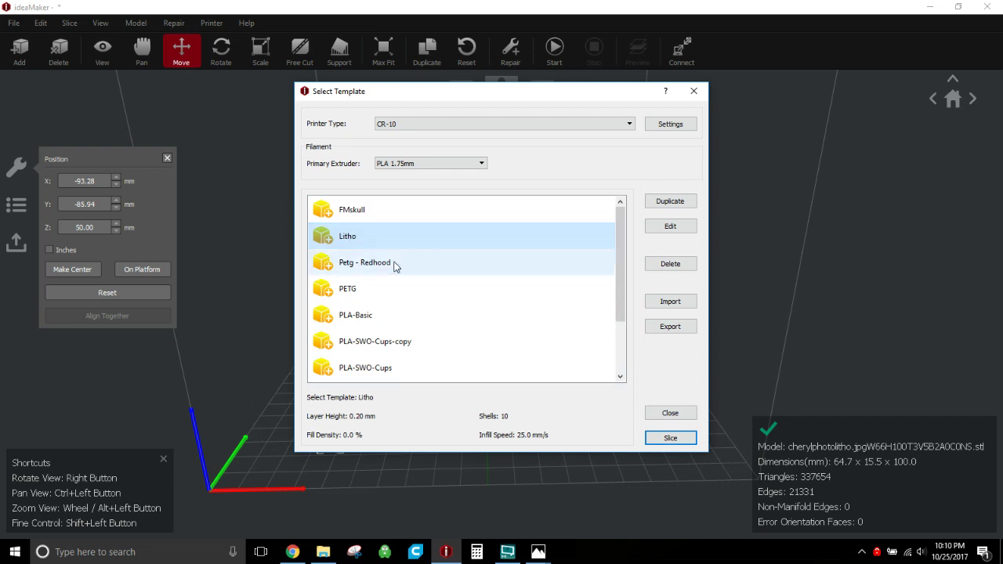
pyautogui.click(683, 227)
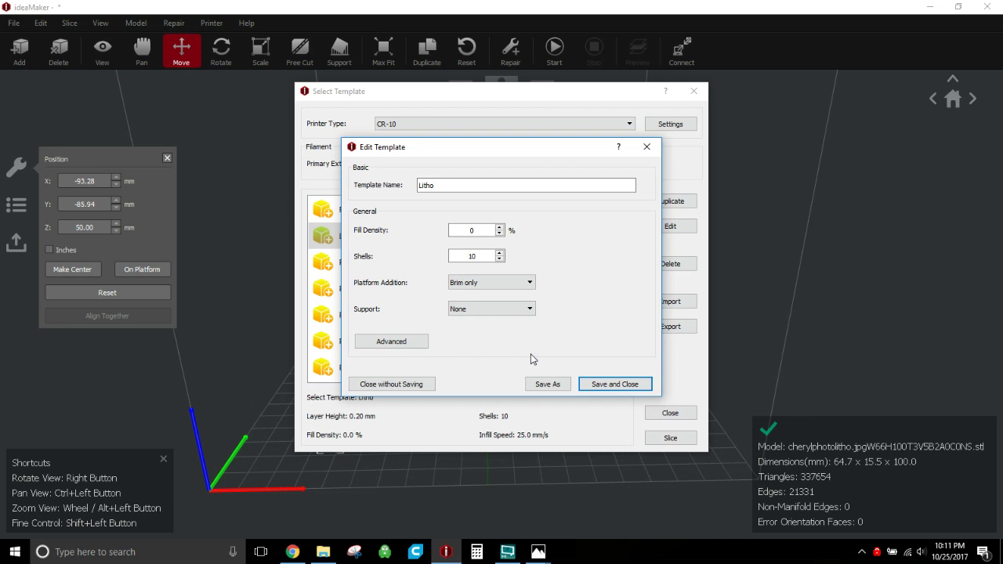
pyautogui.click(483, 227)
pyautogui.doubleClick(482, 229)
pyautogui.press('Tab')
pyautogui.click(486, 285)
pyautogui.click(486, 284)
pyautogui.click(475, 231)
pyautogui.press('Tab')
# Step: Open the Litho template's advanced settings and review the layer height, extrusion width, and shell and axis movement speeds
pyautogui.click(414, 343)
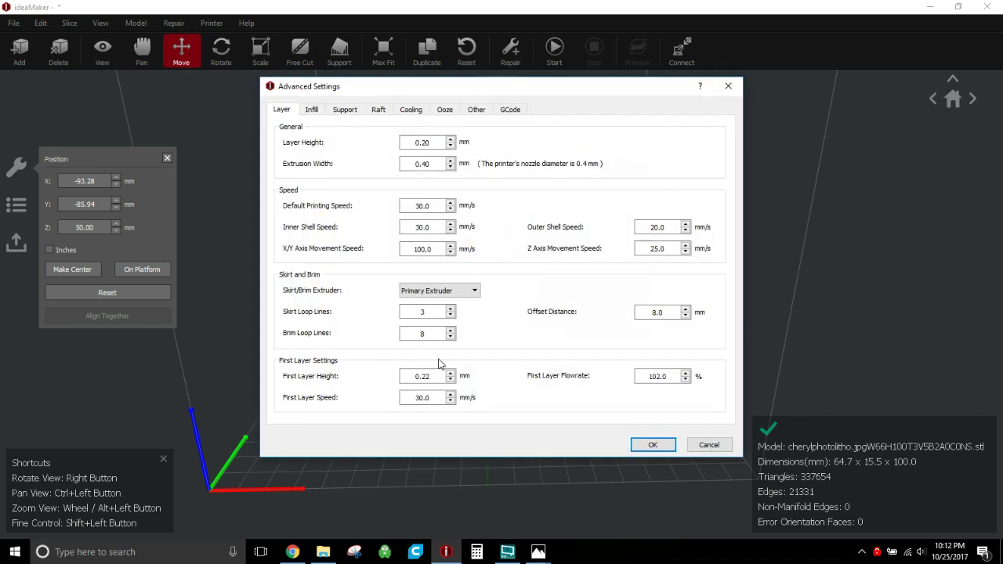
pyautogui.click(429, 142)
pyautogui.click(433, 163)
pyautogui.click(424, 166)
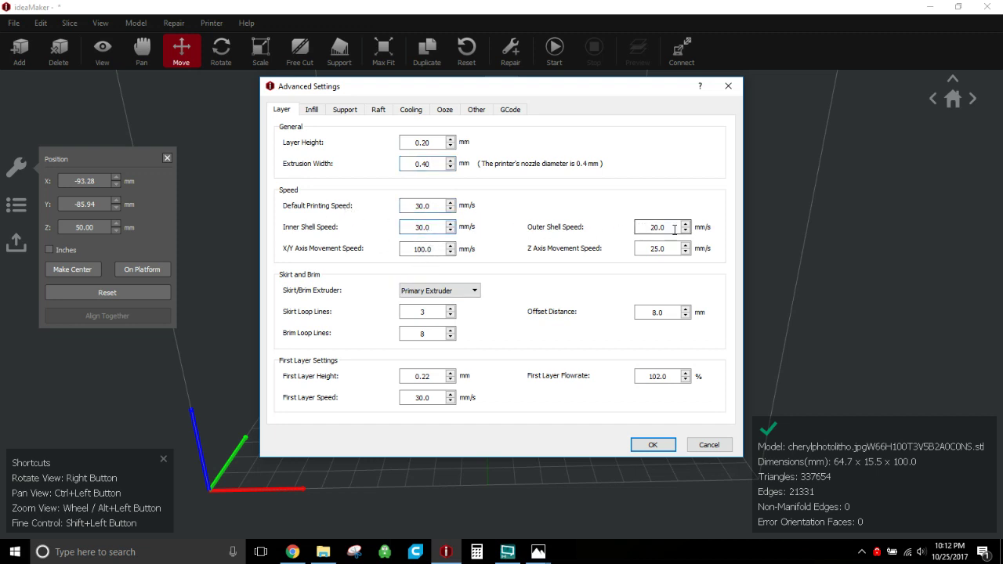
pyautogui.moveTo(679, 227); pyautogui.dragTo(644, 228)
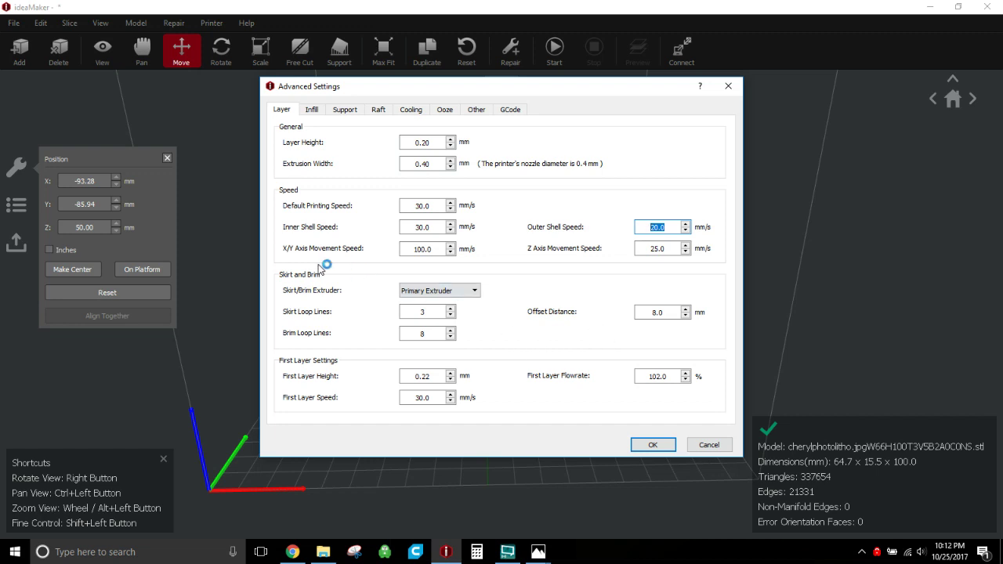
pyautogui.doubleClick(422, 249)
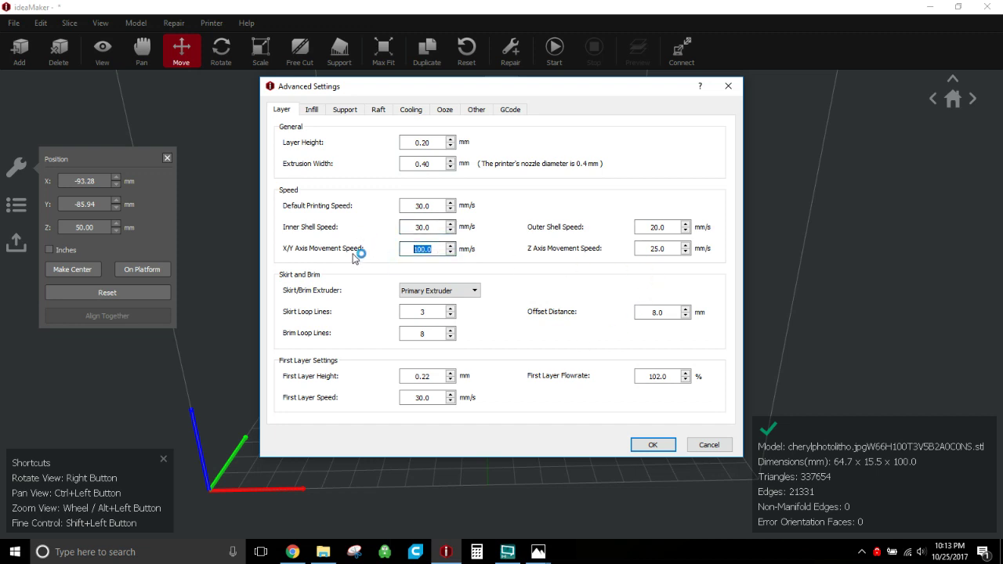
pyautogui.press('End')
pyautogui.hotkey('shift', 'Left')
pyautogui.hotkey('shift', 'Left')
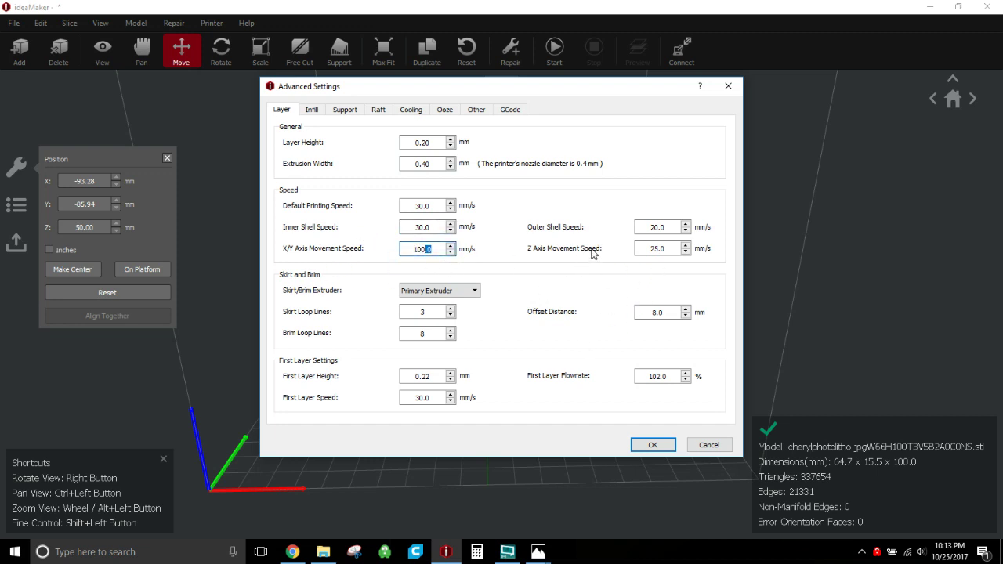
pyautogui.click(667, 249)
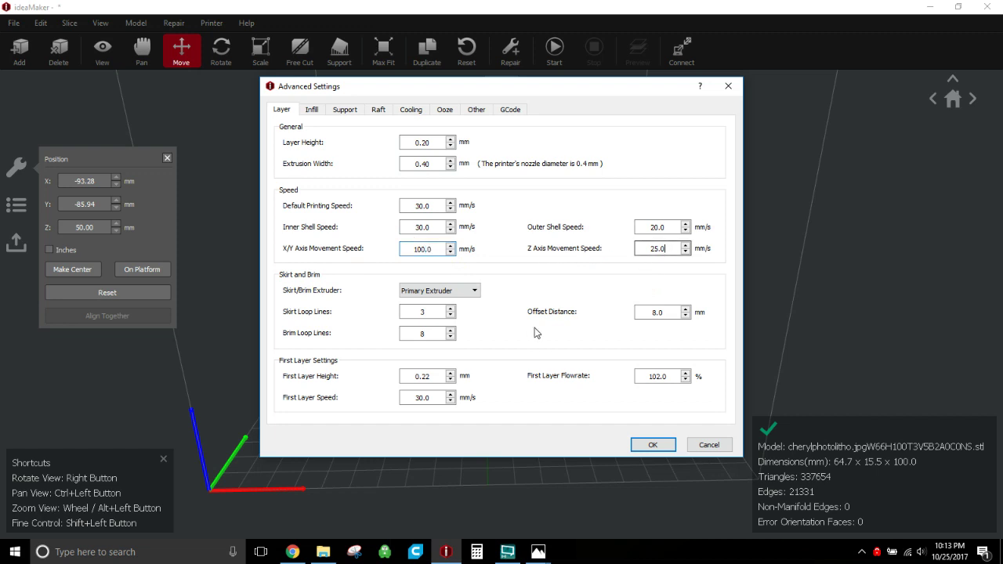
# Step: Review the skirt and brim loop lines, offset distance, and first layer height, speed and flowrate
pyautogui.click(435, 311)
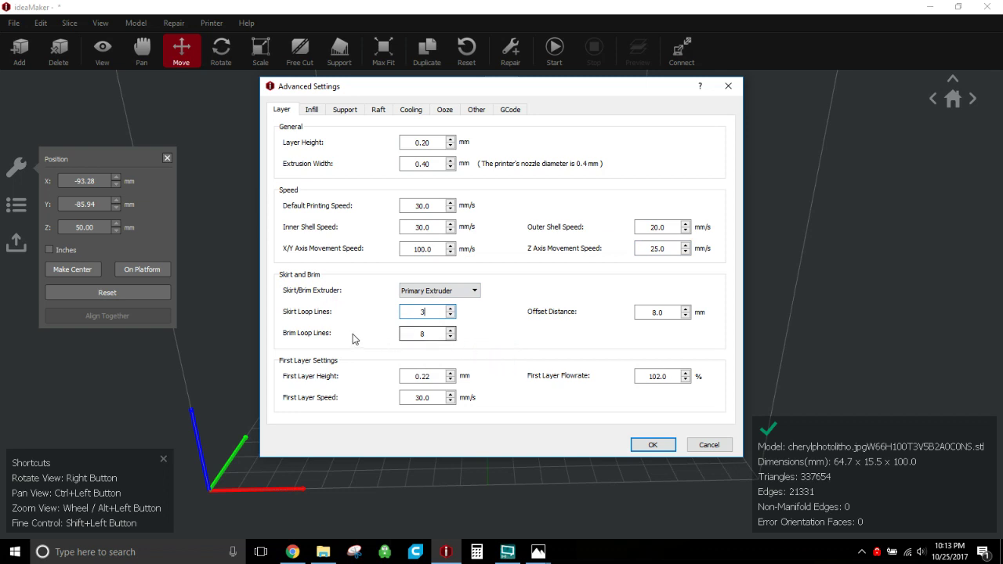
pyautogui.click(419, 335)
pyautogui.click(668, 312)
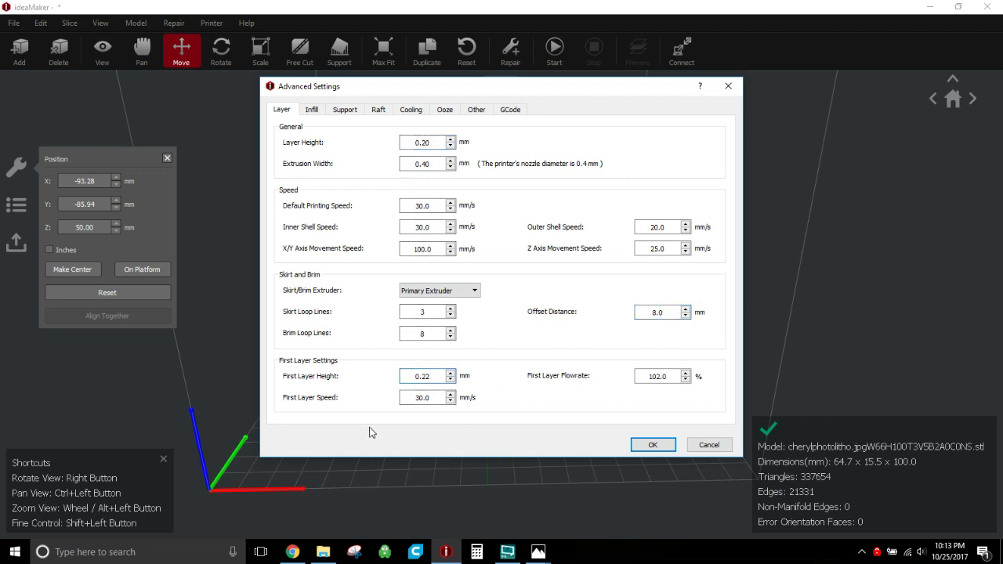
pyautogui.click(433, 397)
pyautogui.doubleClick(670, 376)
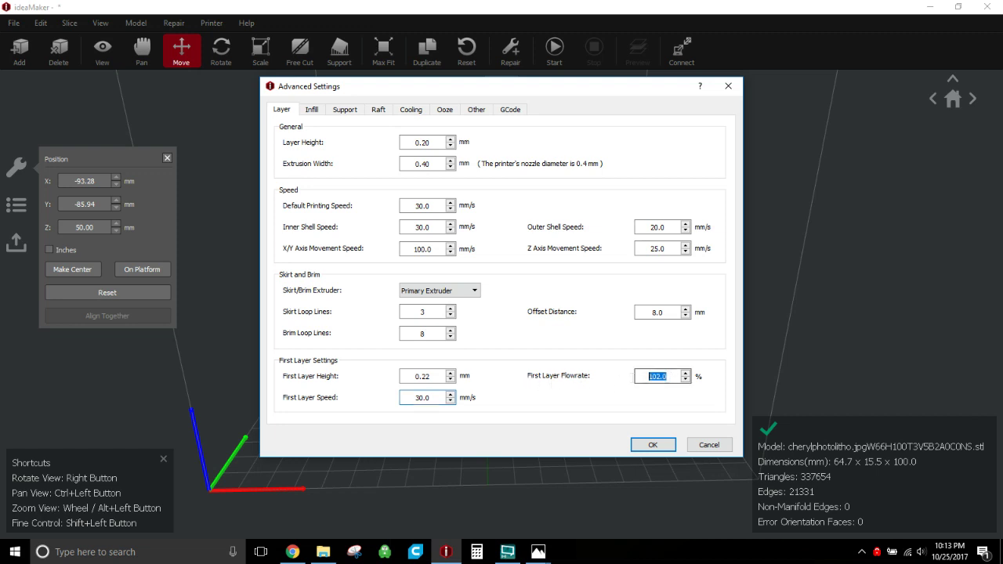
pyautogui.click(669, 377)
# Step: Look through the template's infill, support and raft settings
pyautogui.click(311, 110)
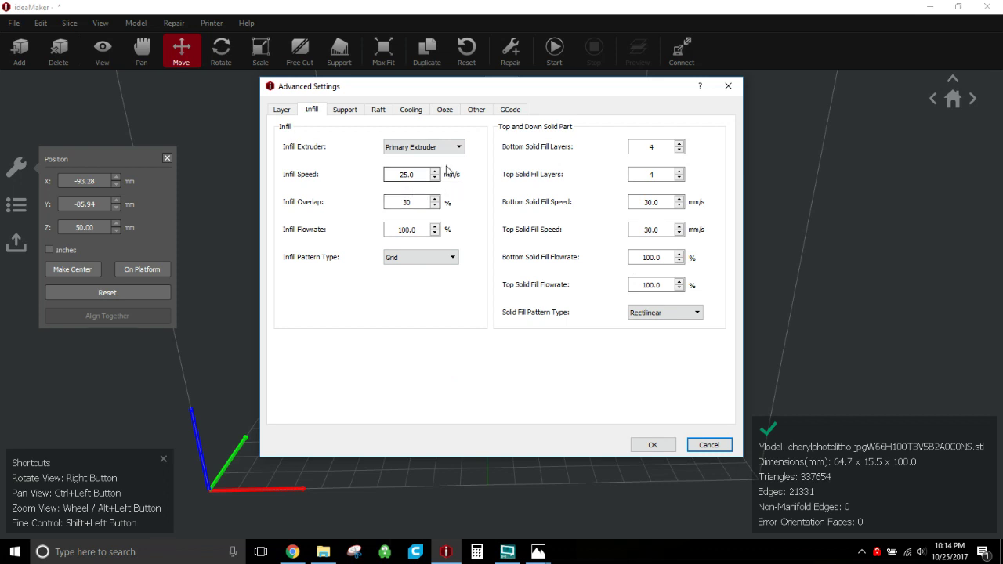
pyautogui.click(346, 110)
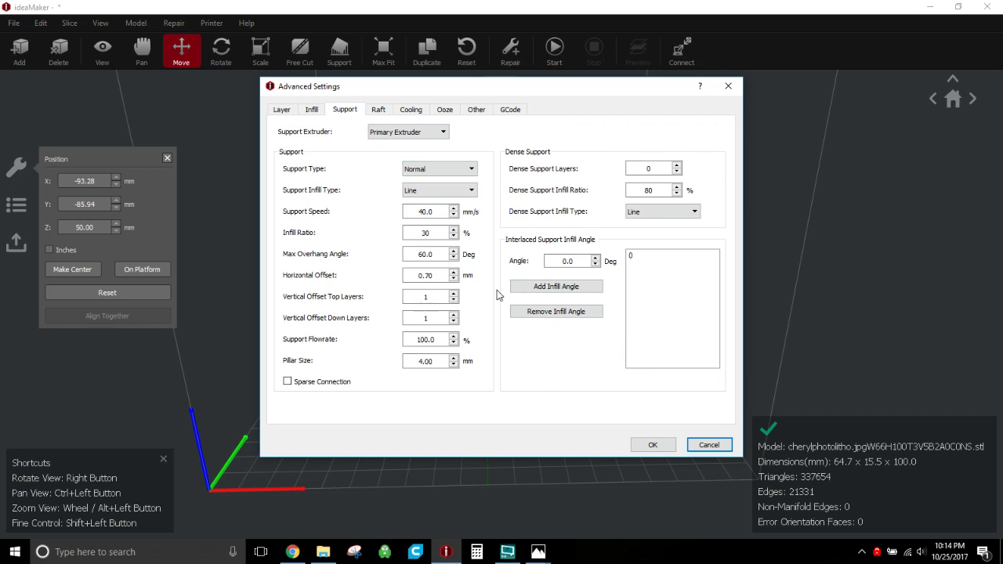
pyautogui.click(378, 111)
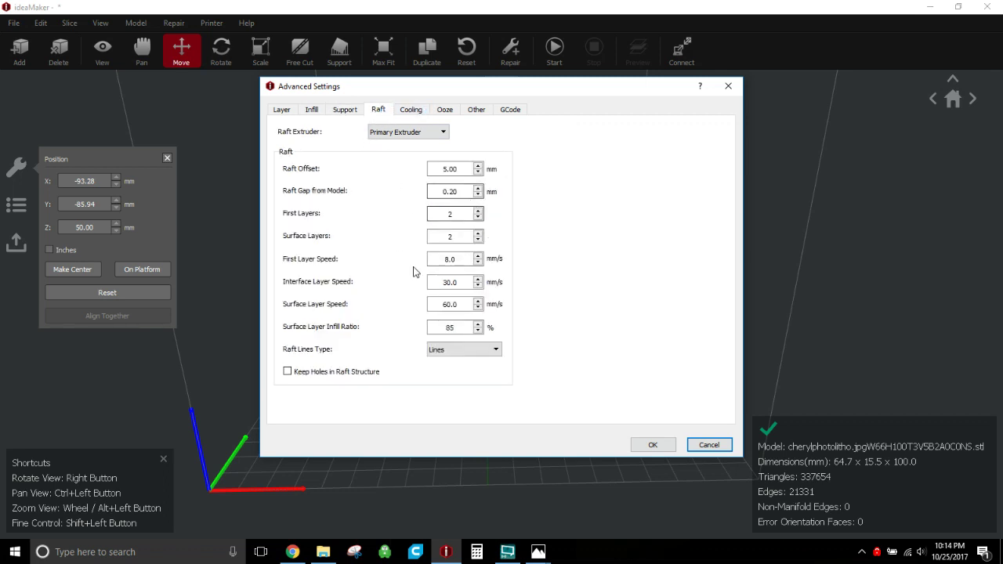
# Step: Review the cooling settings, including minimal layer print time, fan speeds and per-layer fan control, plus the bed and extruder temperatures
pyautogui.click(412, 111)
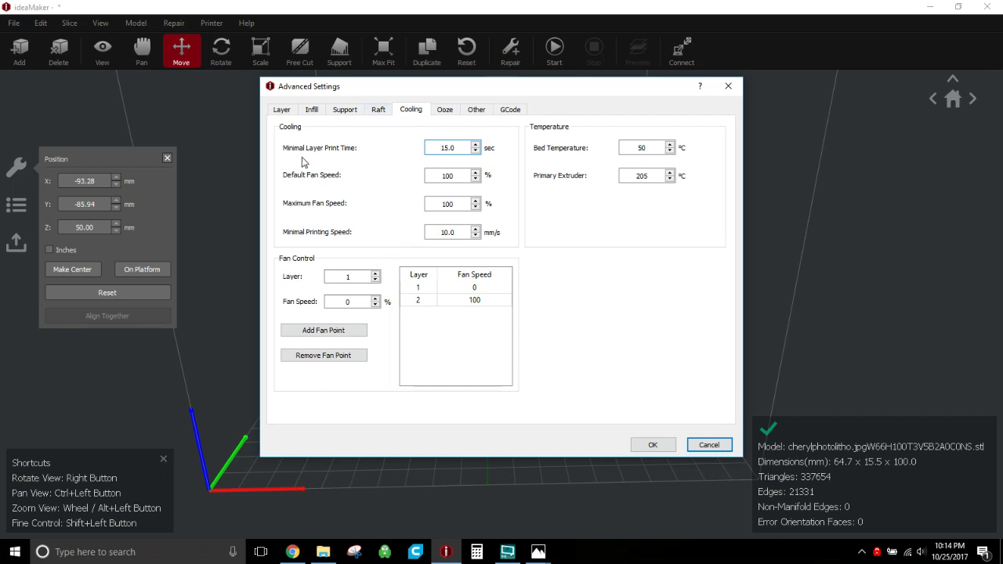
pyautogui.doubleClick(454, 148)
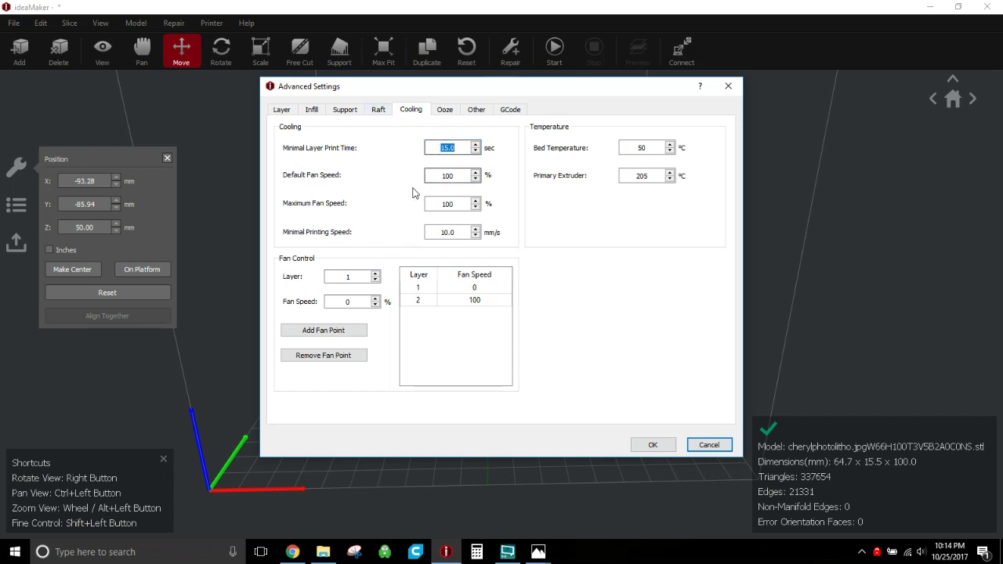
pyautogui.press('Tab')
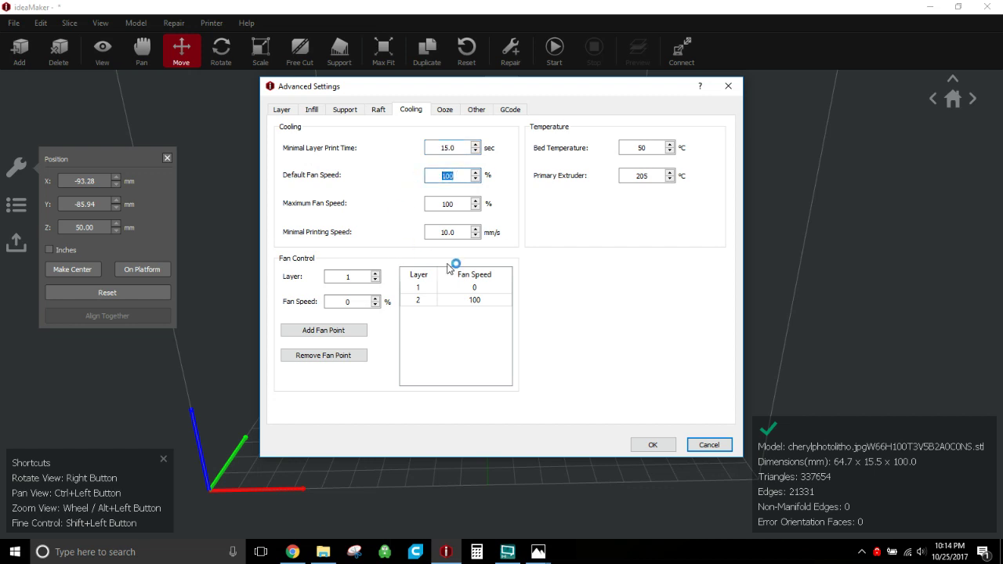
pyautogui.click(452, 202)
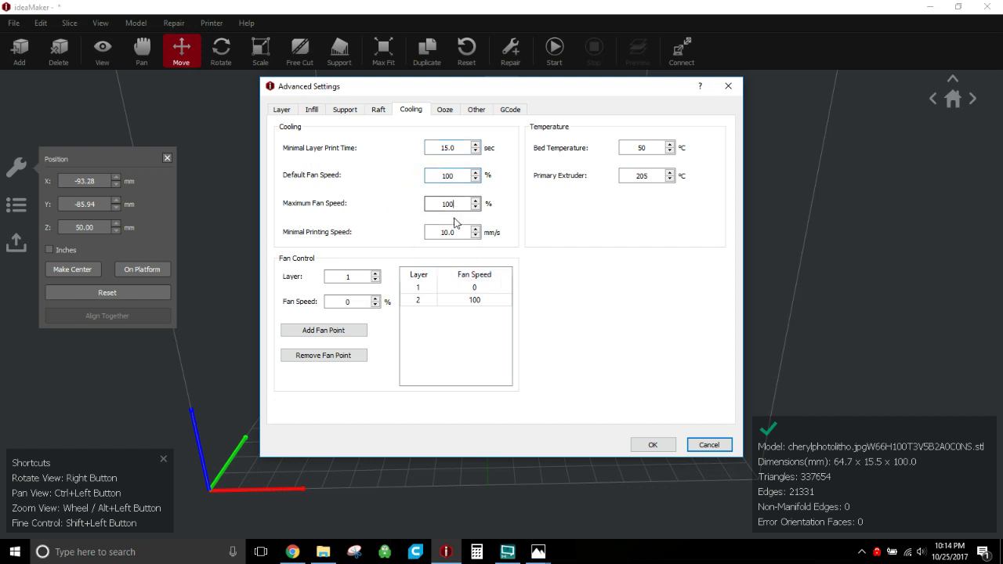
pyautogui.click(453, 232)
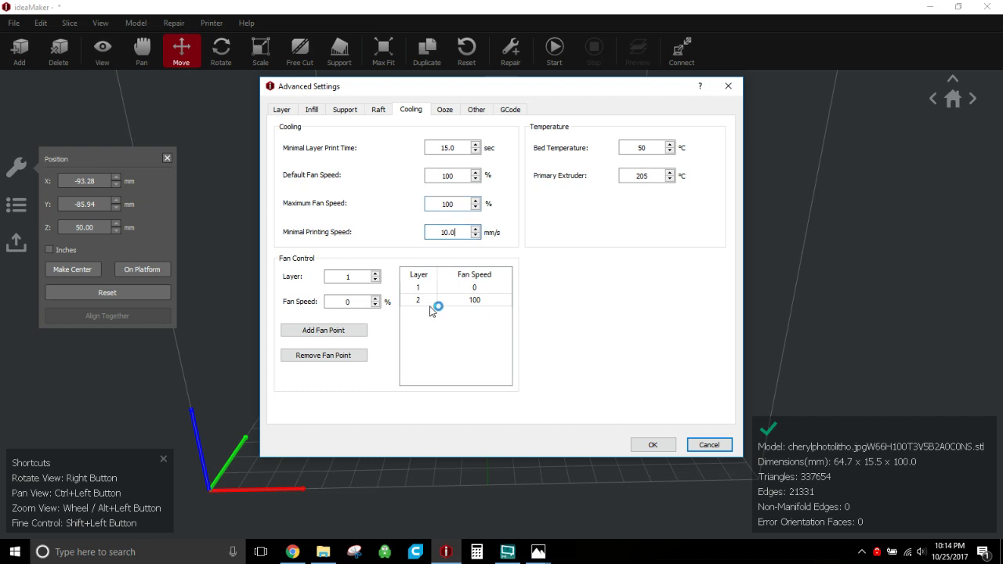
pyautogui.click(443, 301)
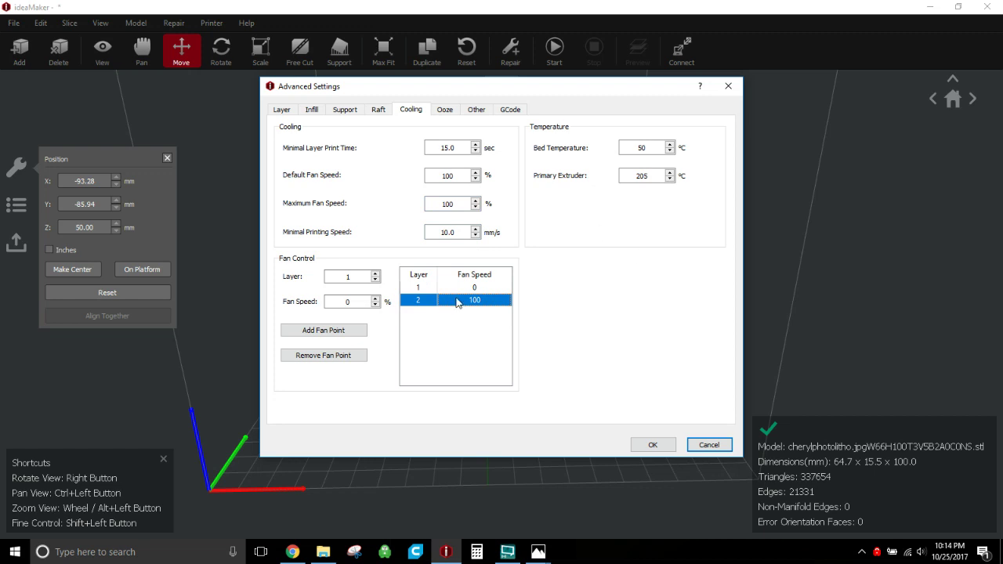
pyautogui.click(659, 149)
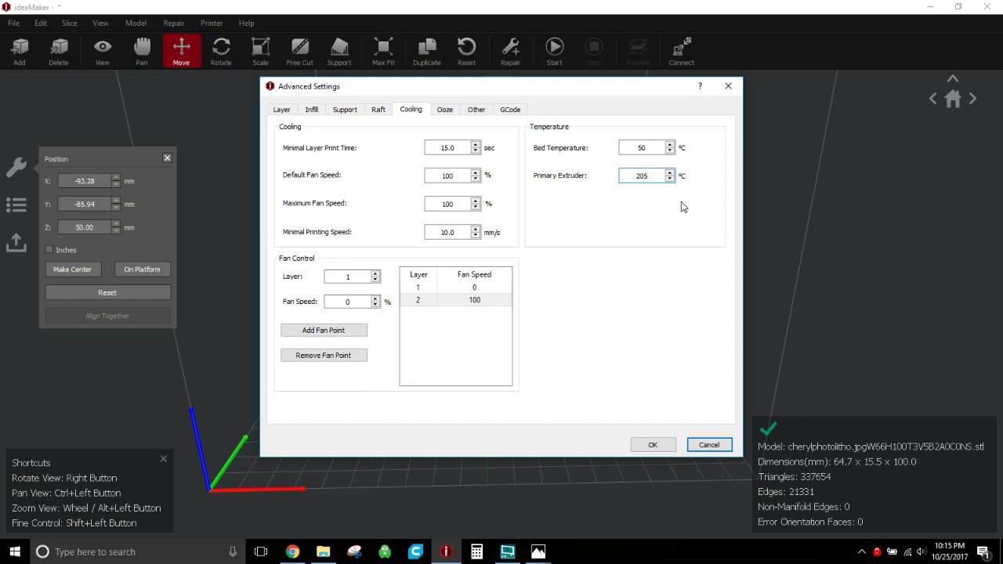
# Step: Review the ooze settings for retraction speed, material amount, minimal travel and amount, restart speed and Z hop
pyautogui.click(444, 109)
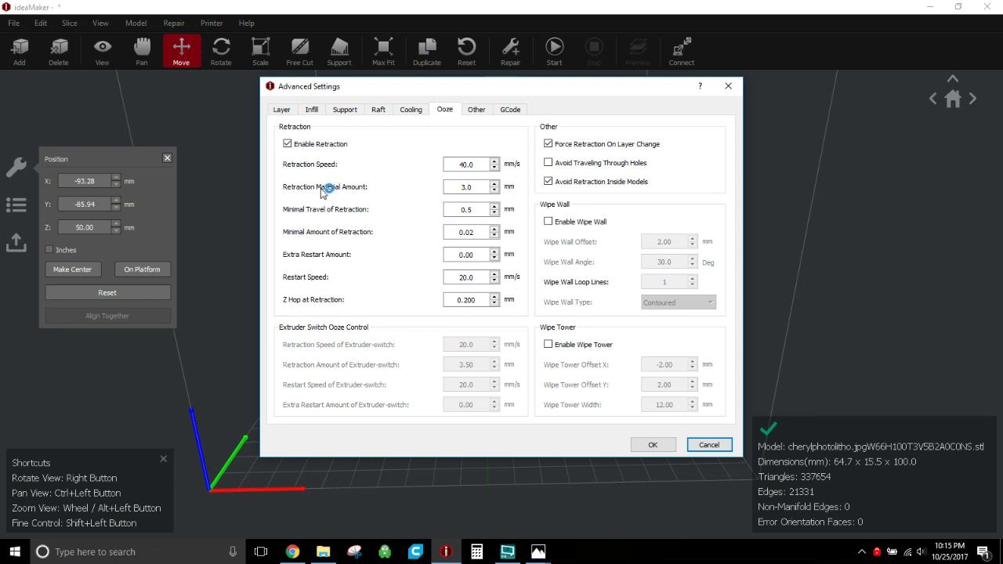
pyautogui.doubleClick(486, 164)
pyautogui.doubleClick(466, 188)
pyautogui.click(449, 209)
pyautogui.click(474, 232)
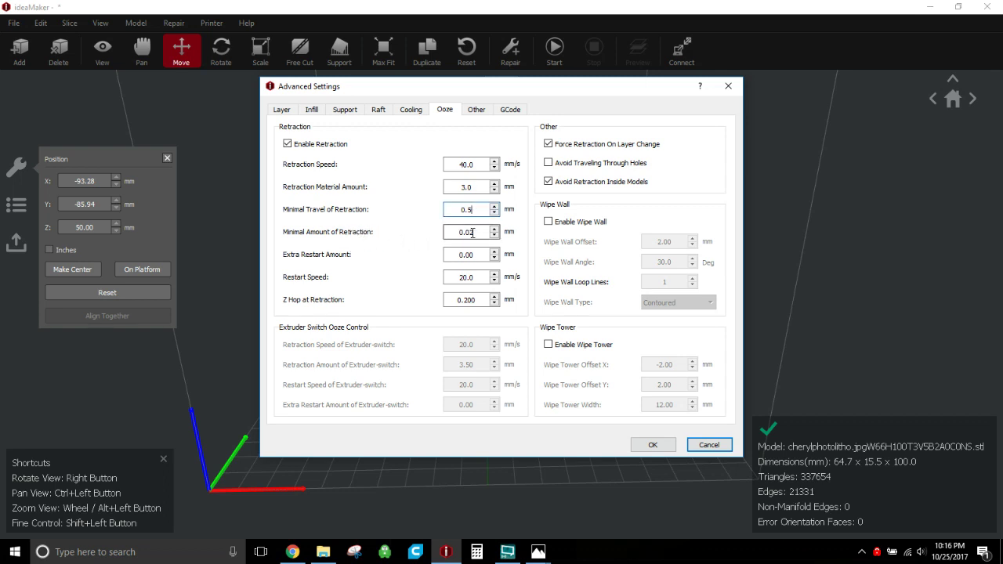
pyautogui.click(479, 278)
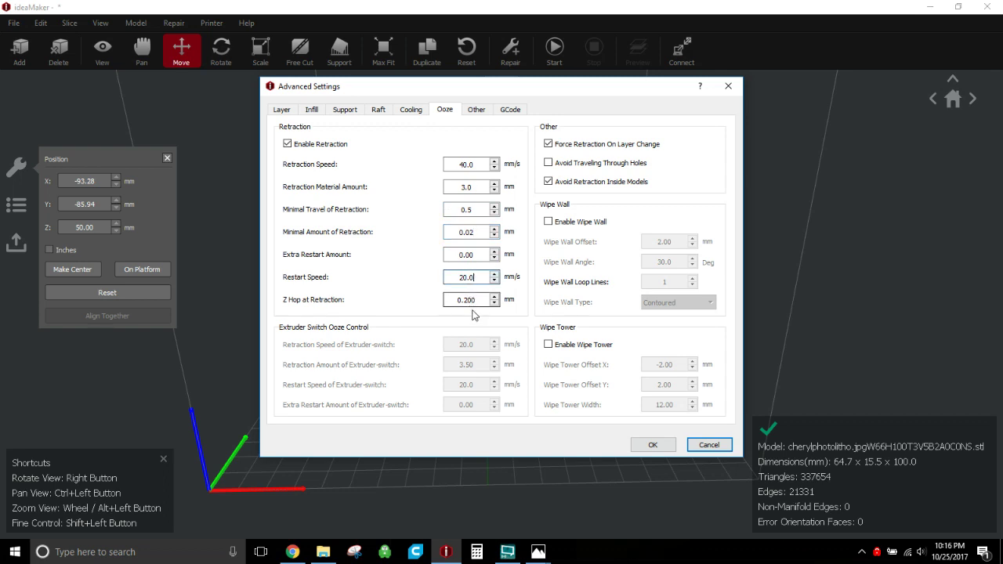
pyautogui.click(469, 300)
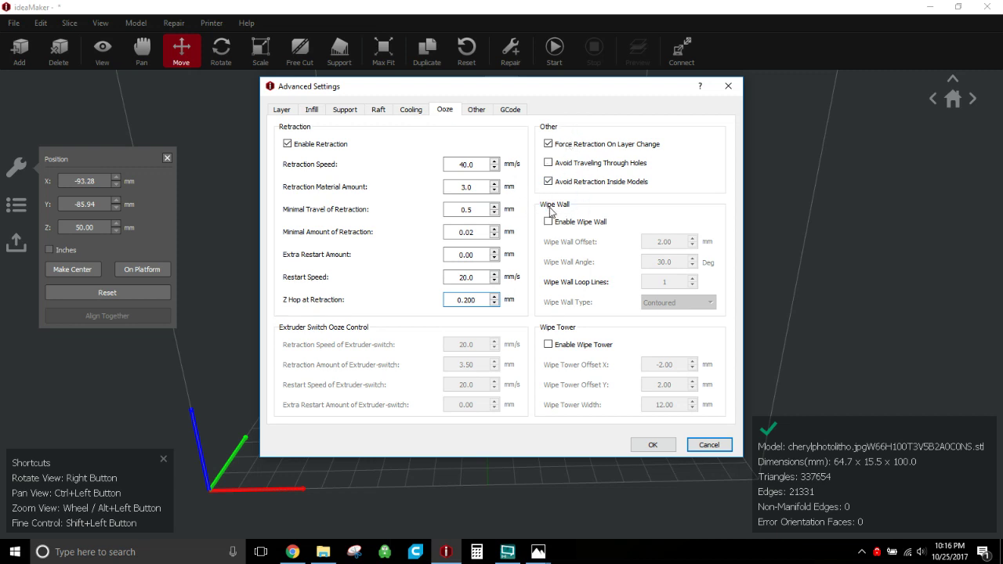
# Step: Check the layer start point type and its fixed X and Y coordinates, and look over the start and end GCode
pyautogui.click(474, 111)
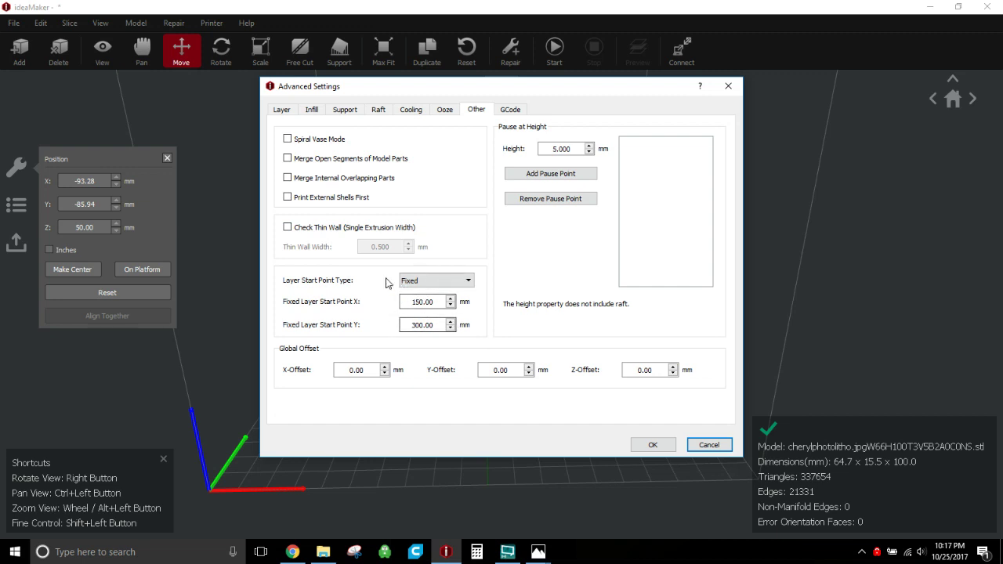
pyautogui.click(468, 280)
pyautogui.click(469, 282)
pyautogui.click(404, 300)
pyautogui.click(413, 321)
pyautogui.click(511, 109)
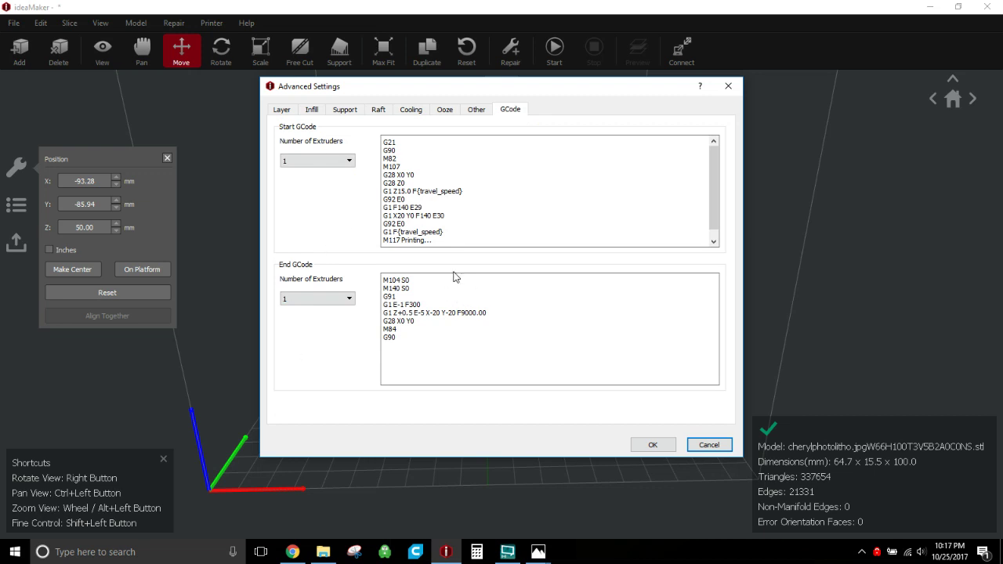
# Step: Return to the layer settings, accept the advanced settings, and save and close the Litho template
pyautogui.click(293, 110)
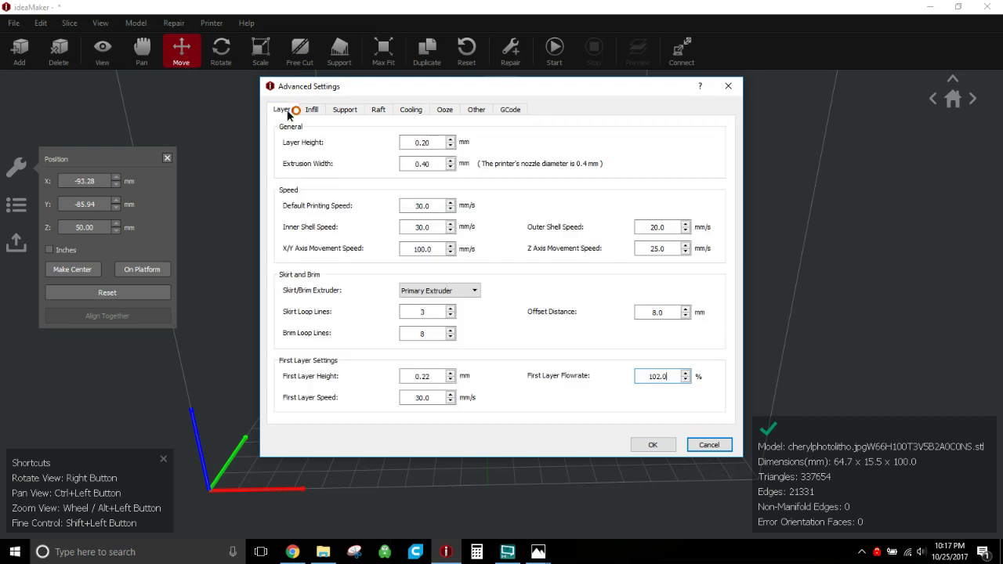
pyautogui.click(650, 448)
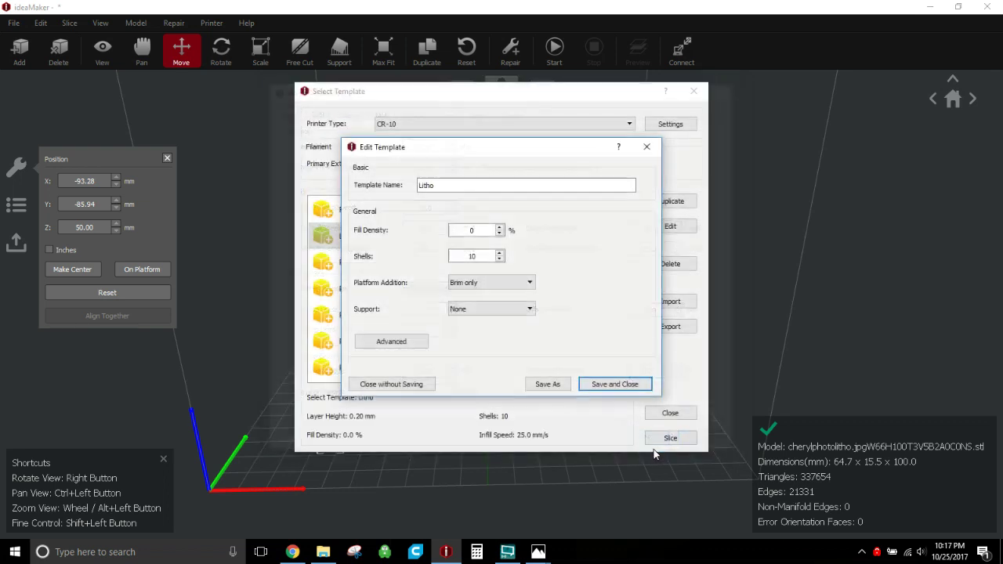
pyautogui.click(612, 384)
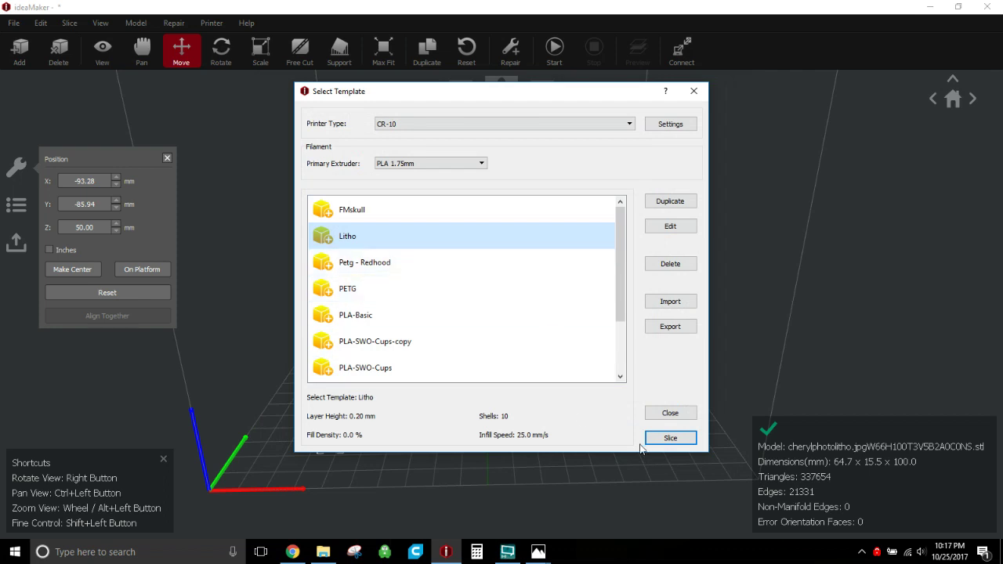
# Step: Slice the lithophane with the Litho template and review the estimated print time, filament amount and price
pyautogui.click(671, 439)
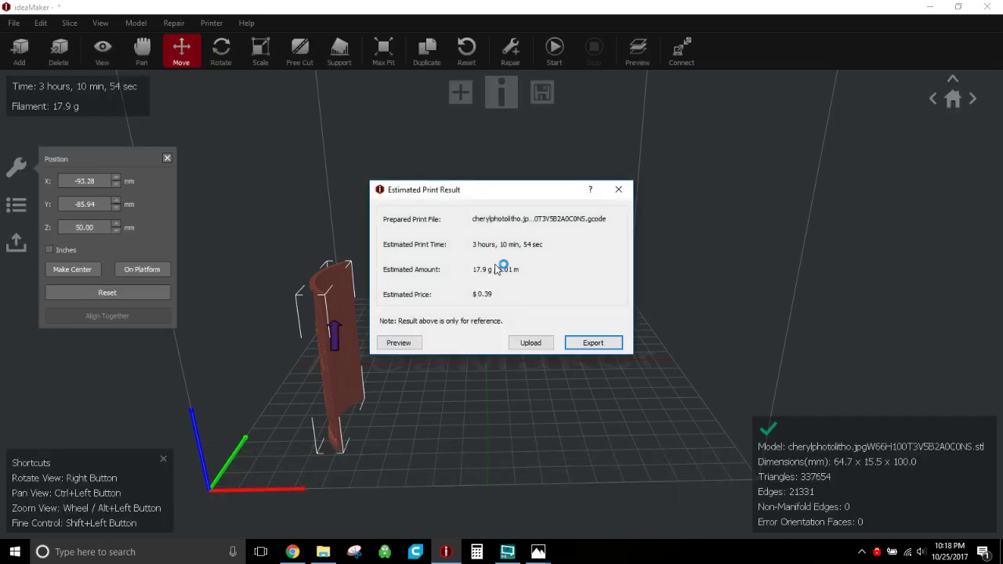
pyautogui.moveTo(553, 274)
pyautogui.moveTo(498, 298)
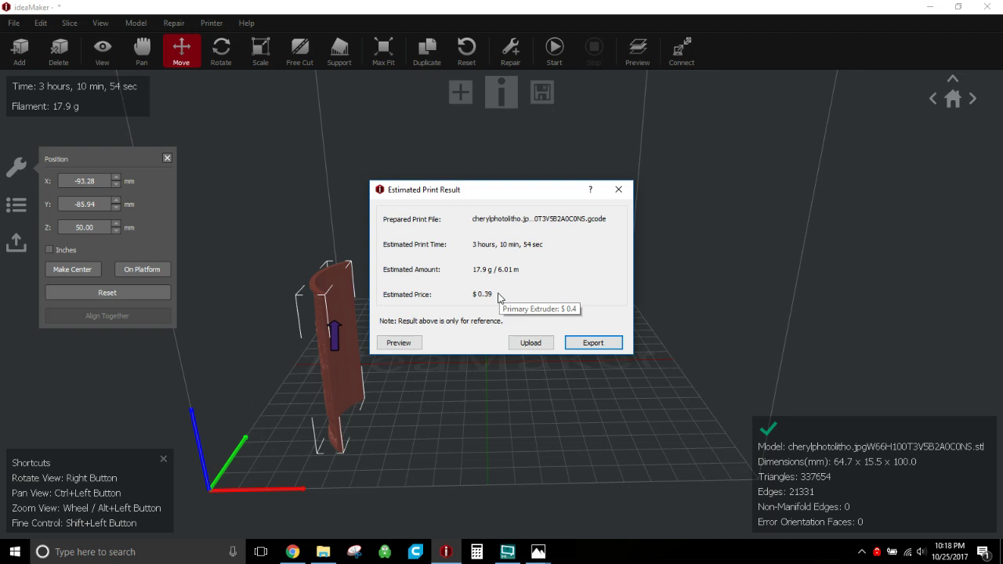
# Step: Open the slice preview in a maximized window and examine the lithophane's top edge and shell lines from several angles
pyautogui.click(411, 343)
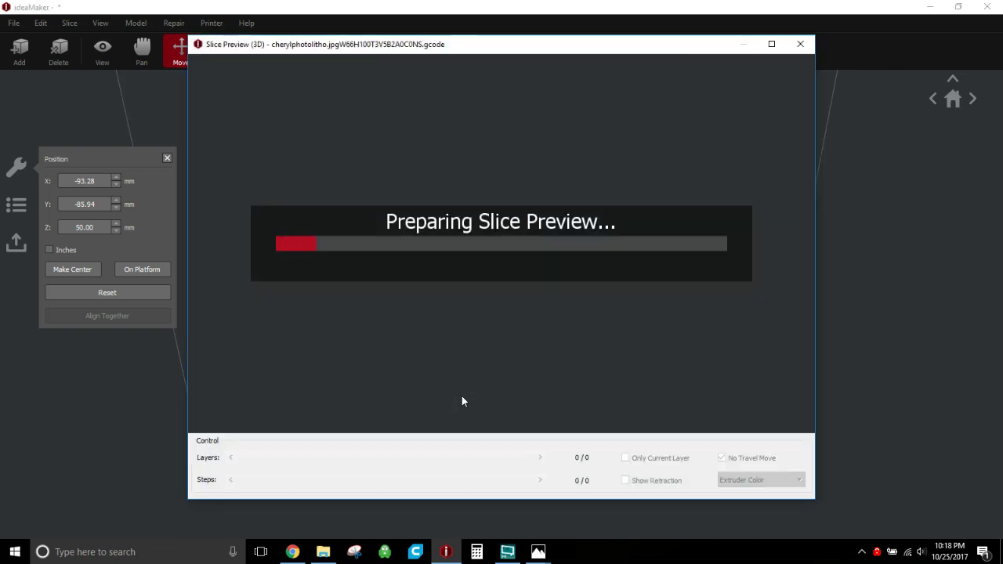
pyautogui.doubleClick(602, 47)
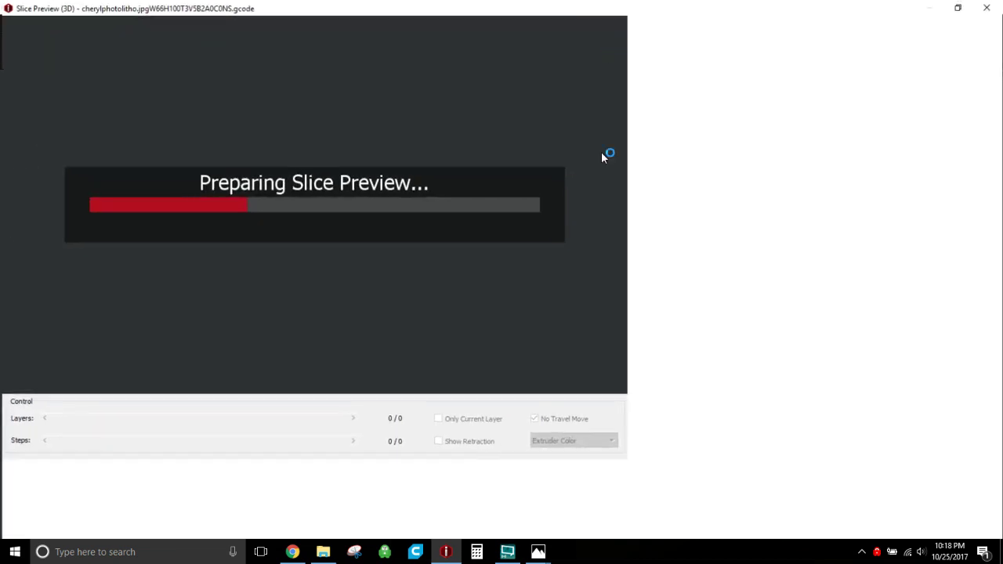
pyautogui.moveTo(257, 408); pyautogui.dragTo(534, 379, button='right')
pyautogui.moveTo(525, 345); pyautogui.dragTo(491, 402, button='right')
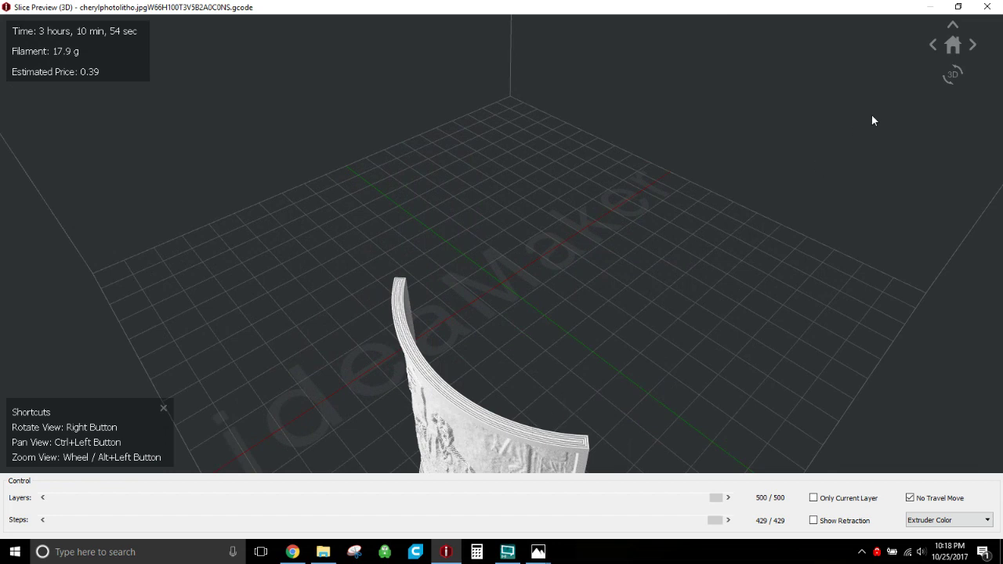
pyautogui.click(952, 26)
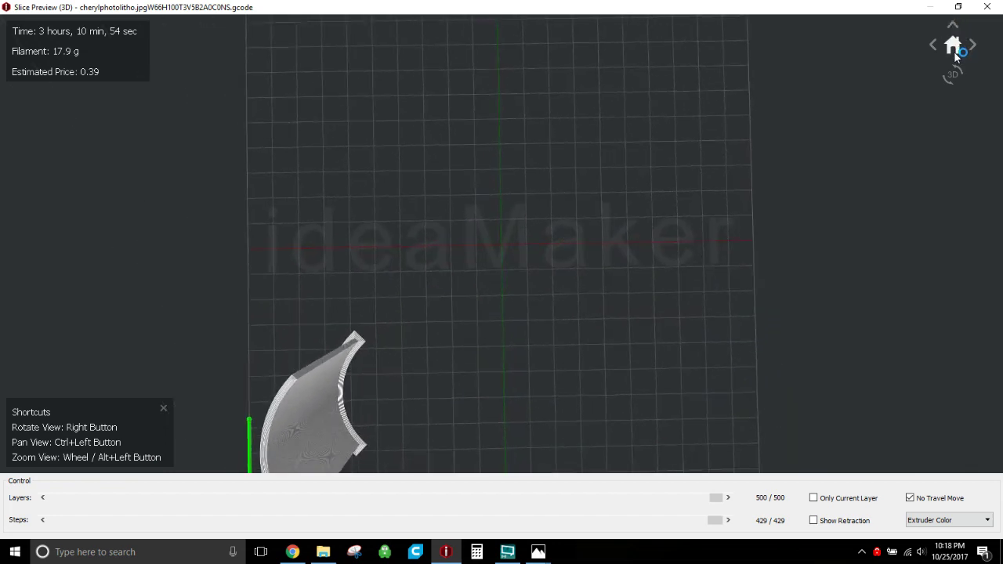
pyautogui.click(952, 45)
pyautogui.moveTo(495, 356); pyautogui.dragTo(517, 418, button='right')
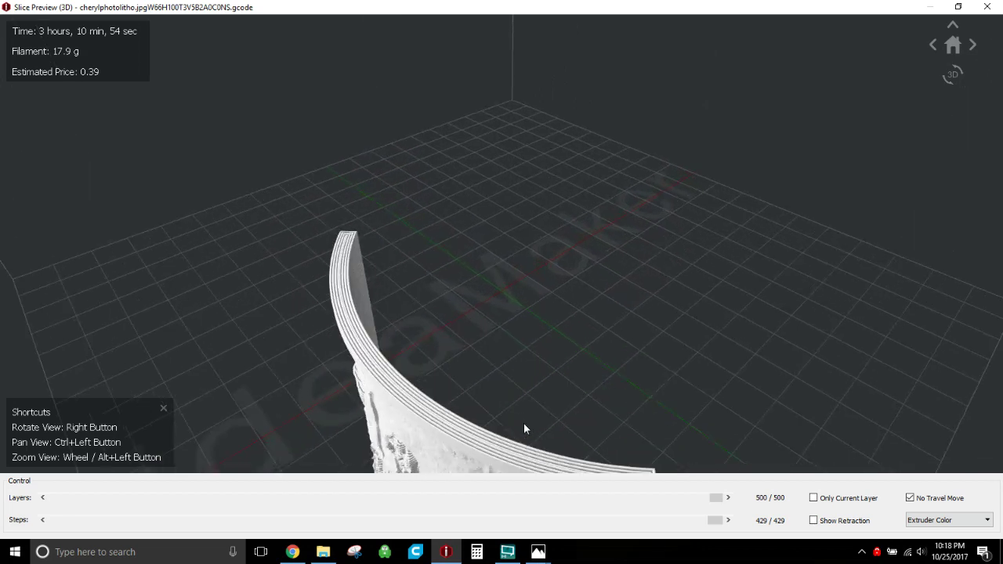
# Step: Close the slice preview and bring the open photo of the printer's Tune menu fully into view in Photos
pyautogui.moveTo(718, 504)
pyautogui.mouseDown()
pyautogui.moveTo(499, 508)
pyautogui.moveTo(728, 501)
pyautogui.moveTo(717, 505)
pyautogui.mouseUp()
pyautogui.click(986, 6)
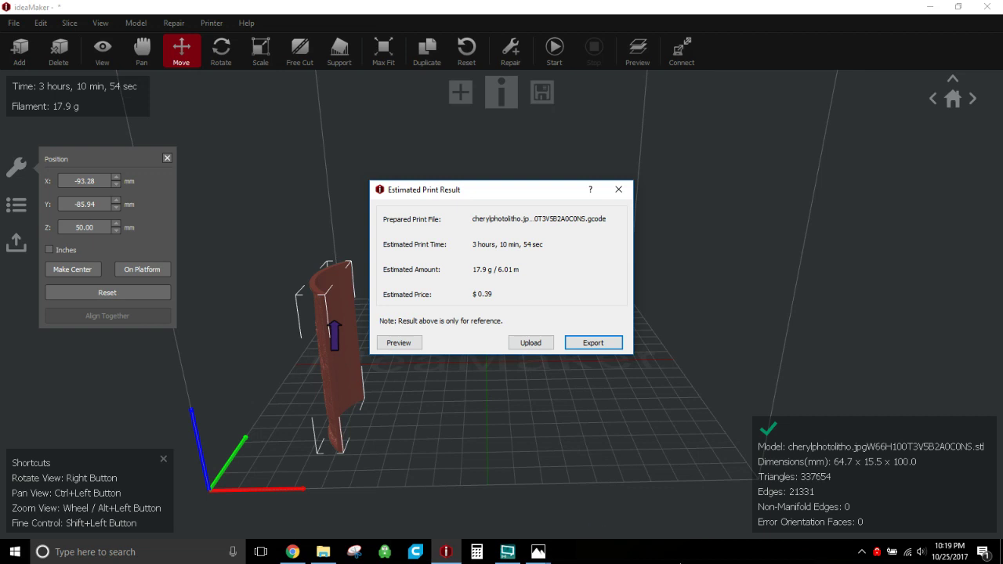
pyautogui.click(544, 553)
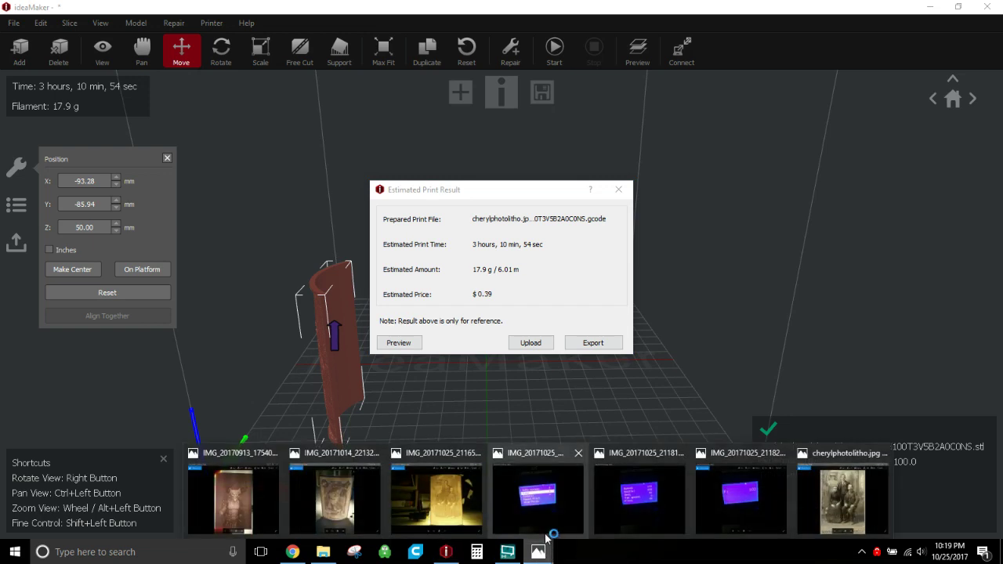
pyautogui.click(546, 510)
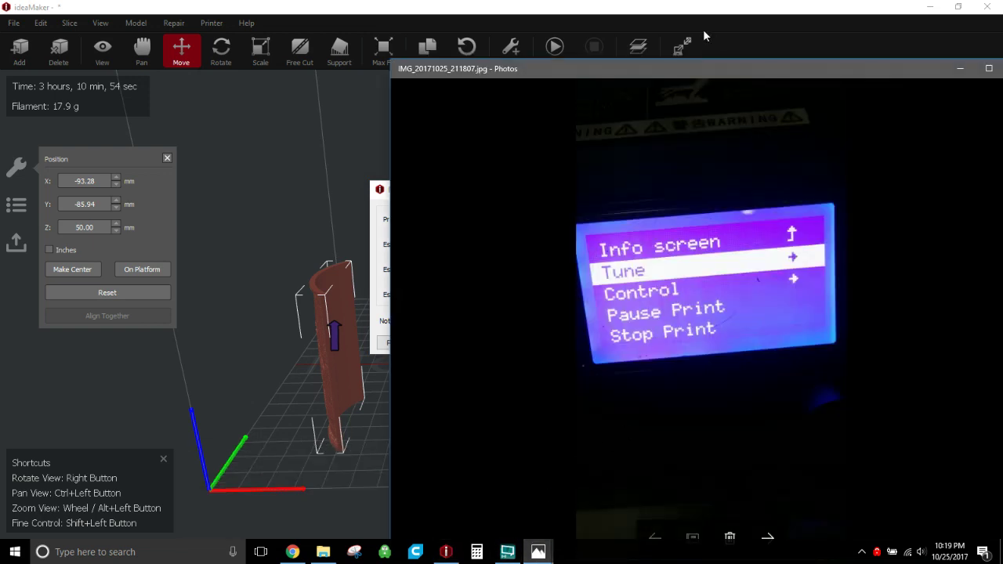
pyautogui.moveTo(776, 67); pyautogui.dragTo(551, 26)
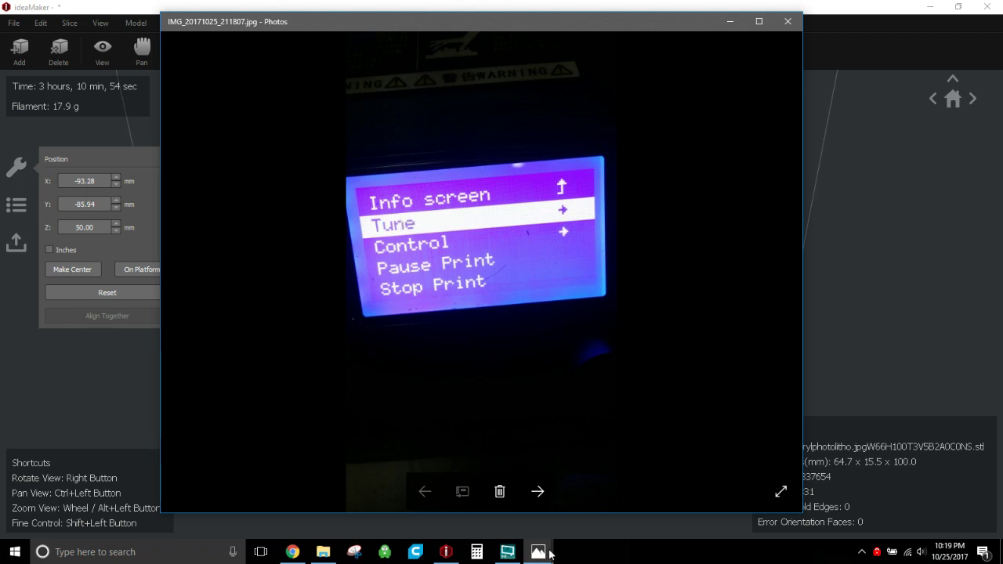
# Step: View the photos of the printer's tune settings with the Flow entry and of its flow value screen
pyautogui.moveTo(548, 553)
pyautogui.click(647, 509)
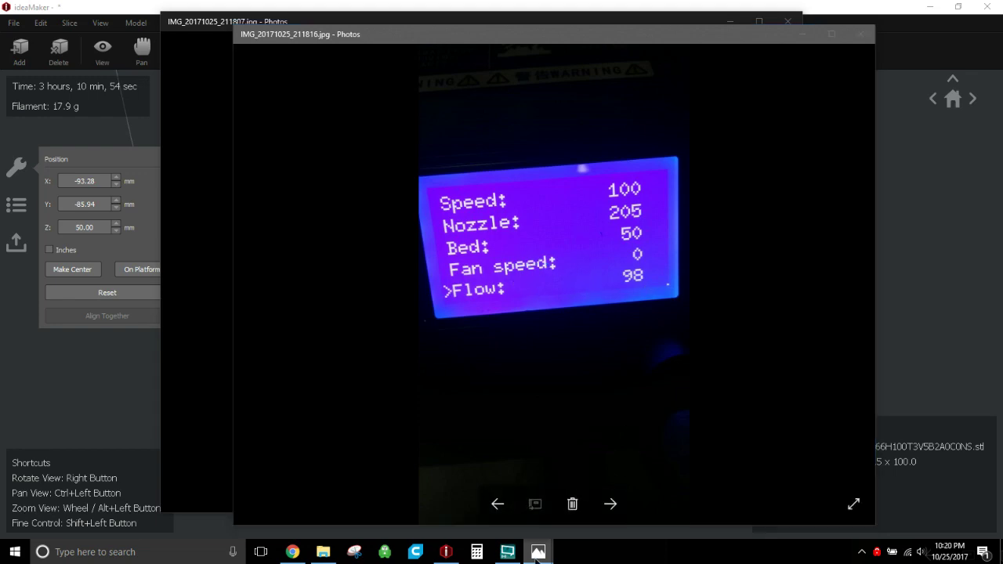
pyautogui.moveTo(537, 551)
pyautogui.click(715, 509)
pyautogui.moveTo(883, 90); pyautogui.dragTo(521, 61)
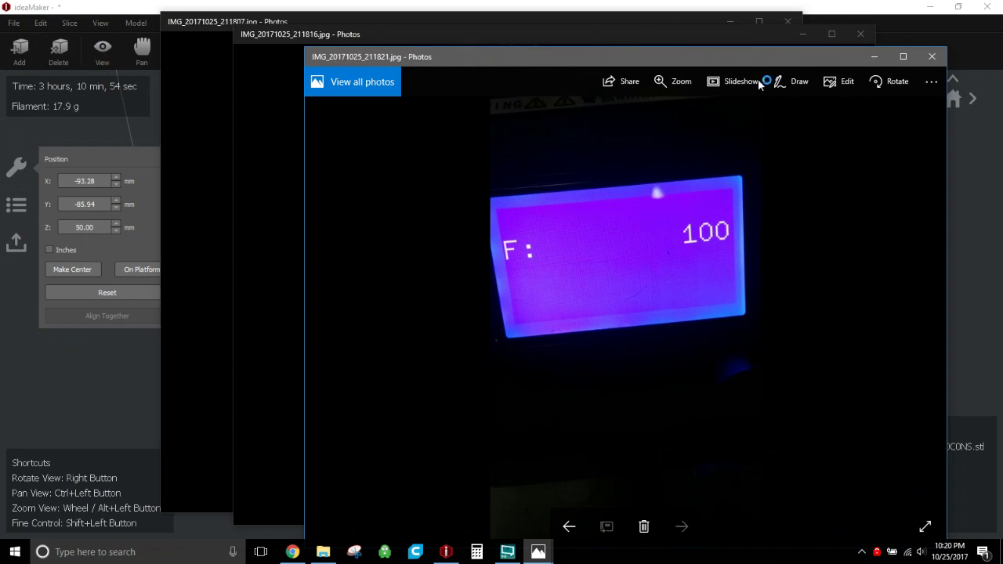
# Step: Close the three printer display photos to return to the print estimate in ideaMaker
pyautogui.click(932, 56)
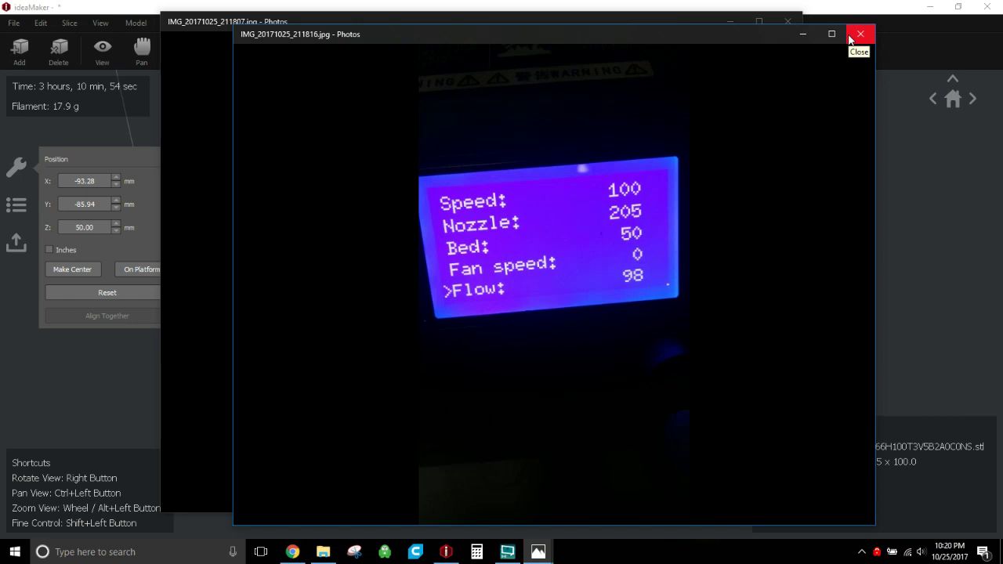
pyautogui.click(850, 39)
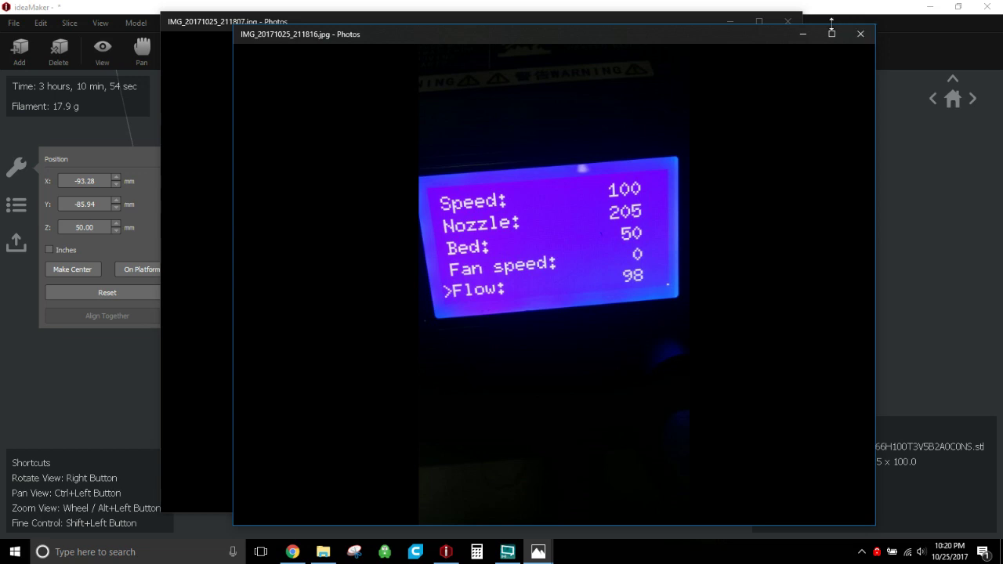
pyautogui.click(862, 37)
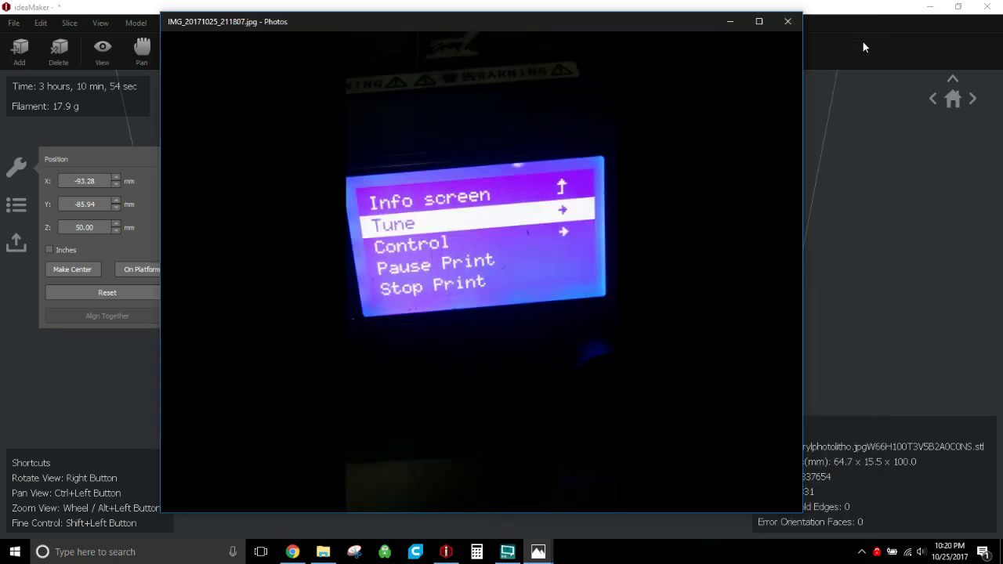
pyautogui.click(788, 21)
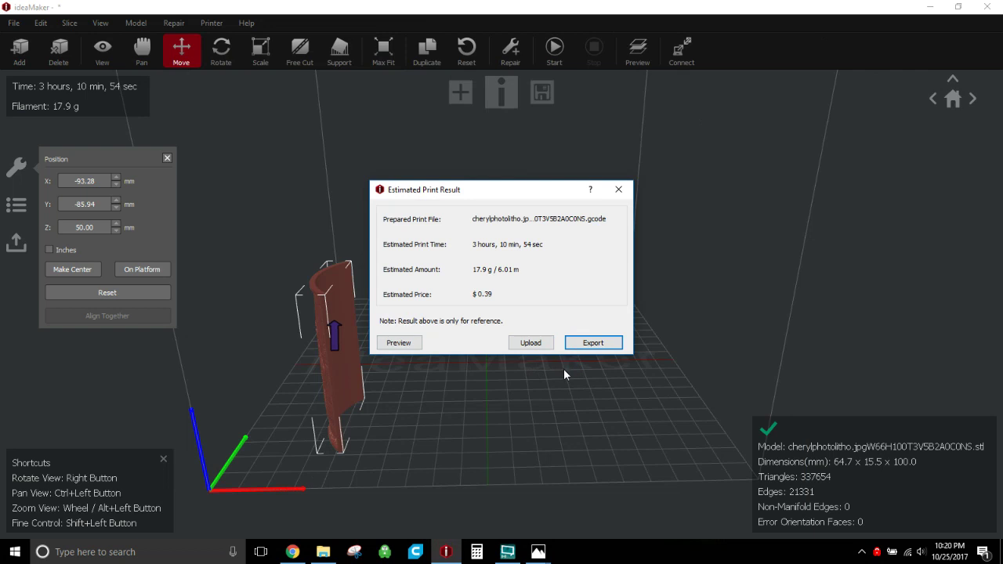
# Step: Close the estimated print result and start slicing again to bring up the CR-10 template selection
pyautogui.click(618, 189)
pyautogui.click(555, 52)
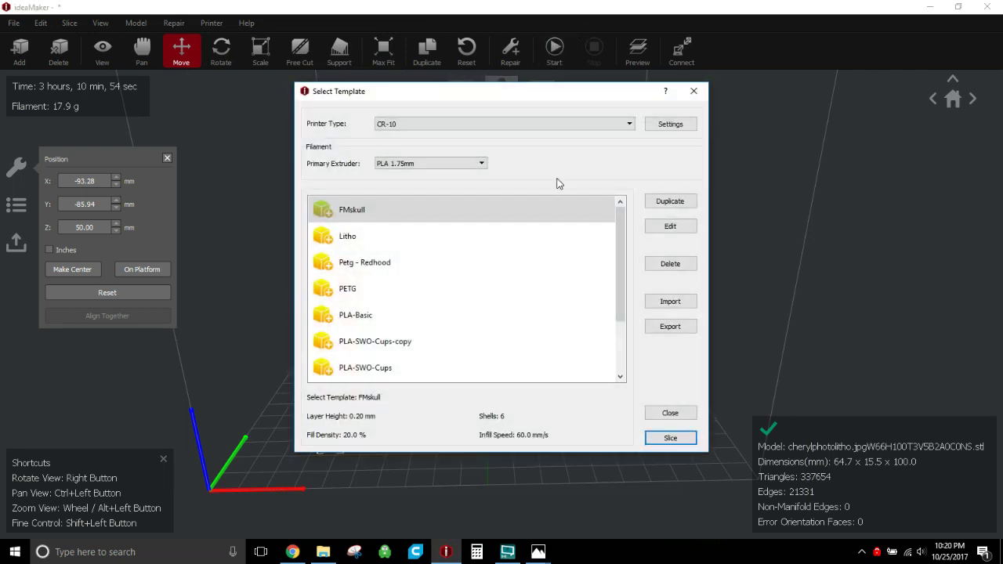
# Step: Try to duplicate the Litho template under the name Litho-Fine
pyautogui.click(537, 237)
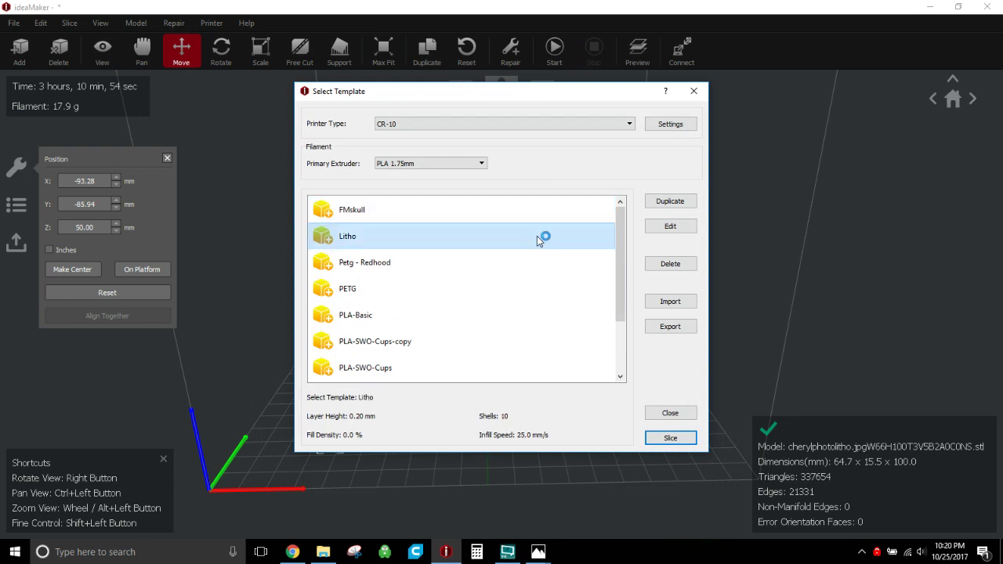
pyautogui.click(674, 202)
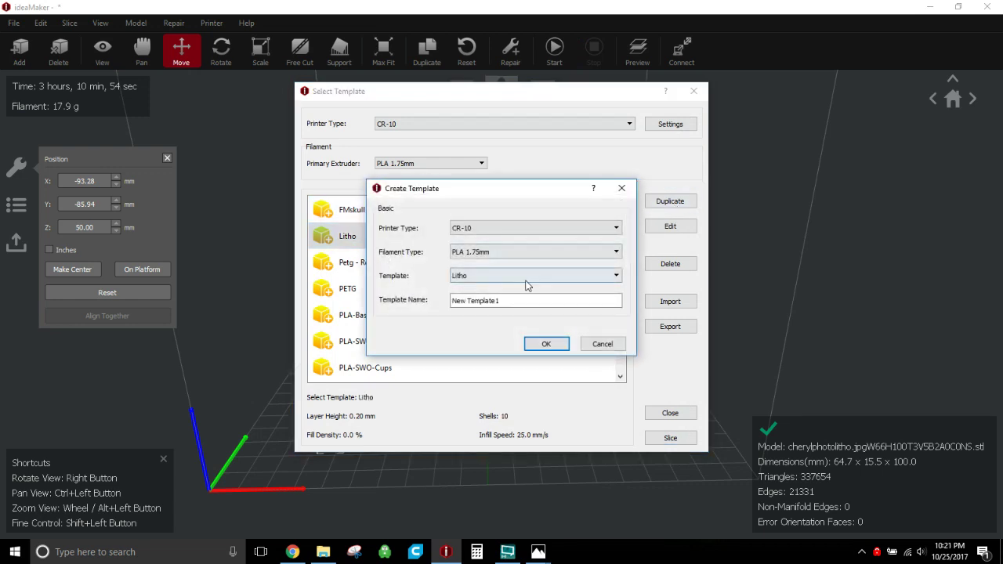
pyautogui.moveTo(517, 300); pyautogui.dragTo(410, 306)
pyautogui.write('Litho-Fine')
pyautogui.click(543, 344)
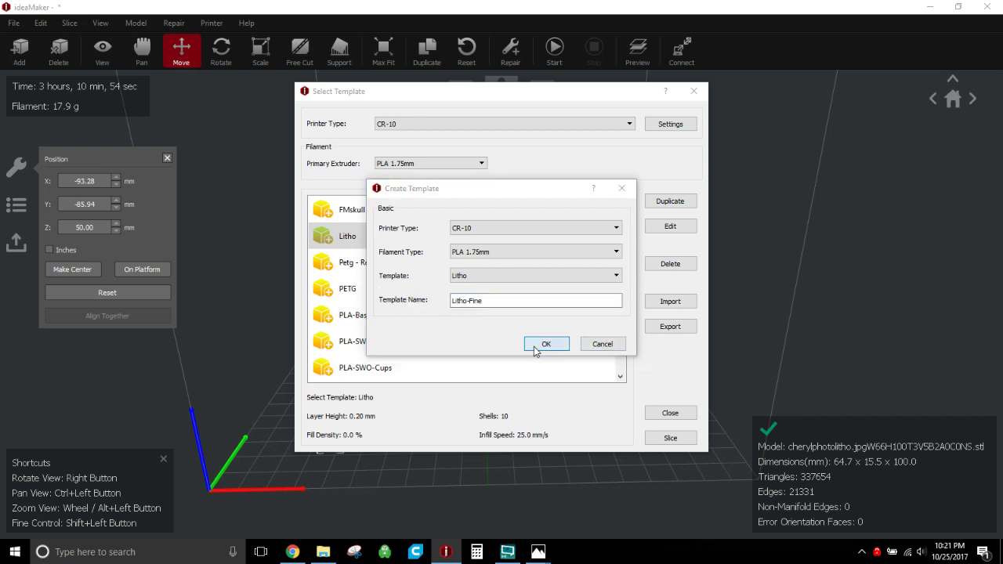
pyautogui.click(593, 288)
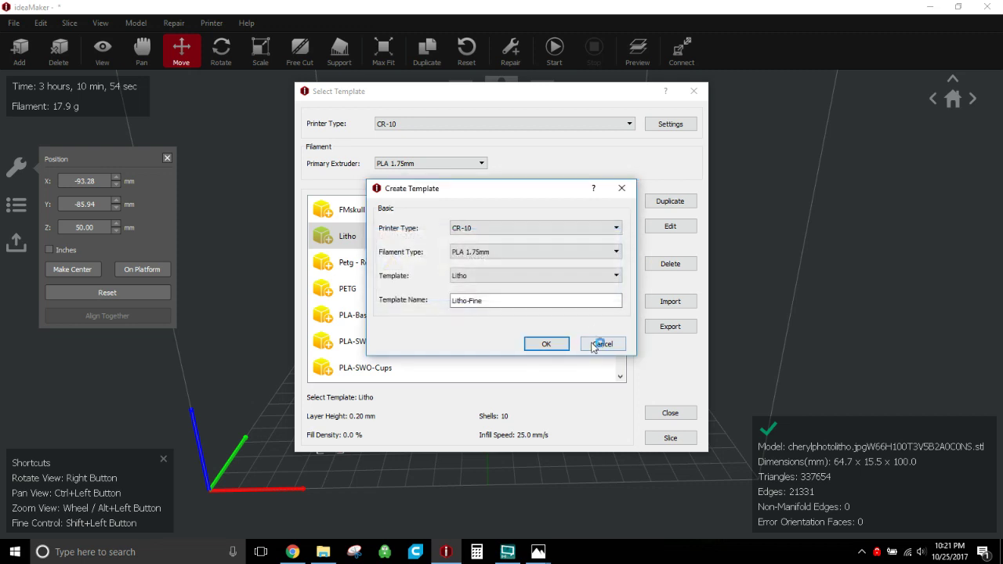
pyautogui.click(601, 343)
# Step: Check the layer height and first layer height in the Litho-fINE template's advanced settings, and close the template and the template selection
pyautogui.scroll(-1, 463, 314)
pyautogui.doubleClick(381, 365)
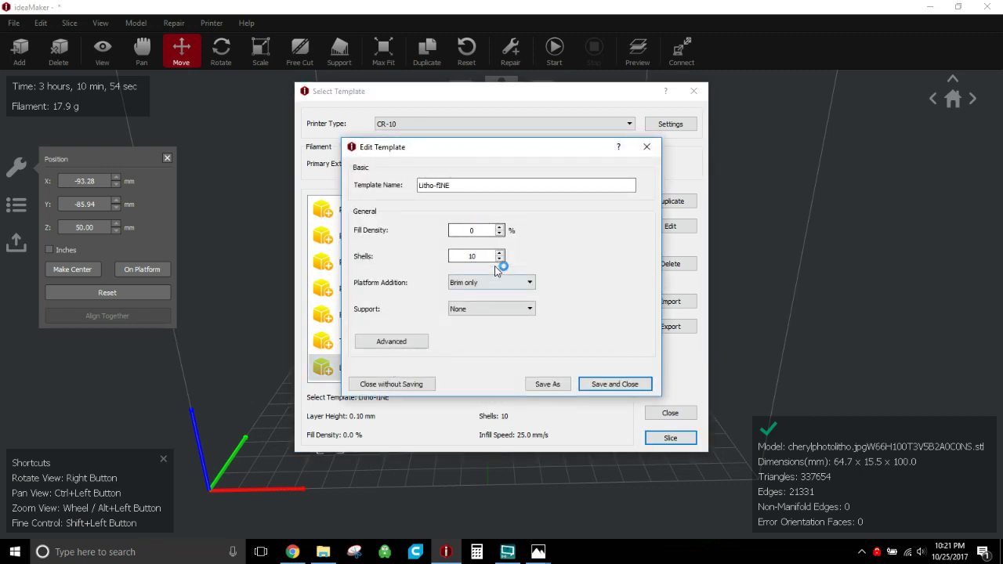
pyautogui.click(382, 344)
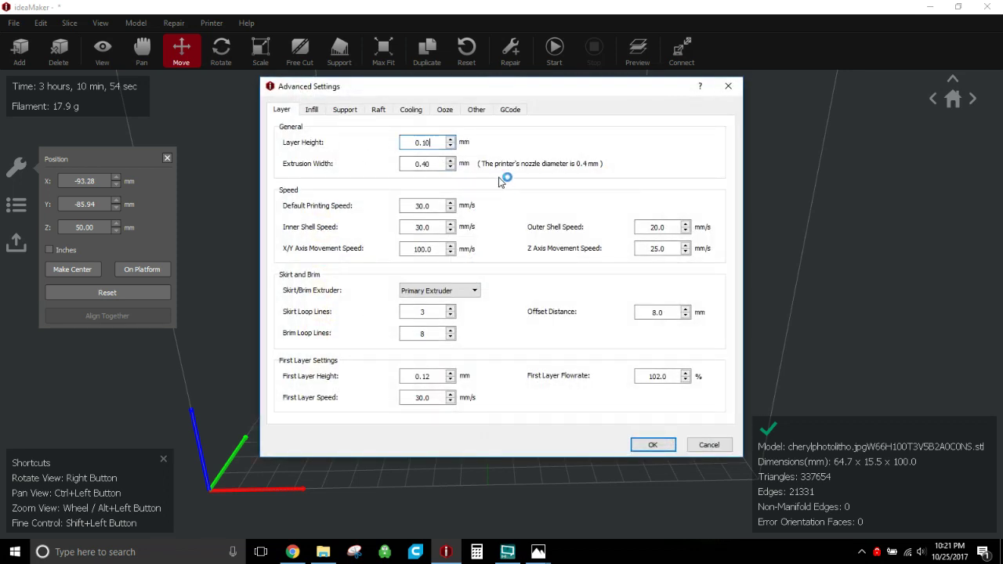
pyautogui.click(433, 377)
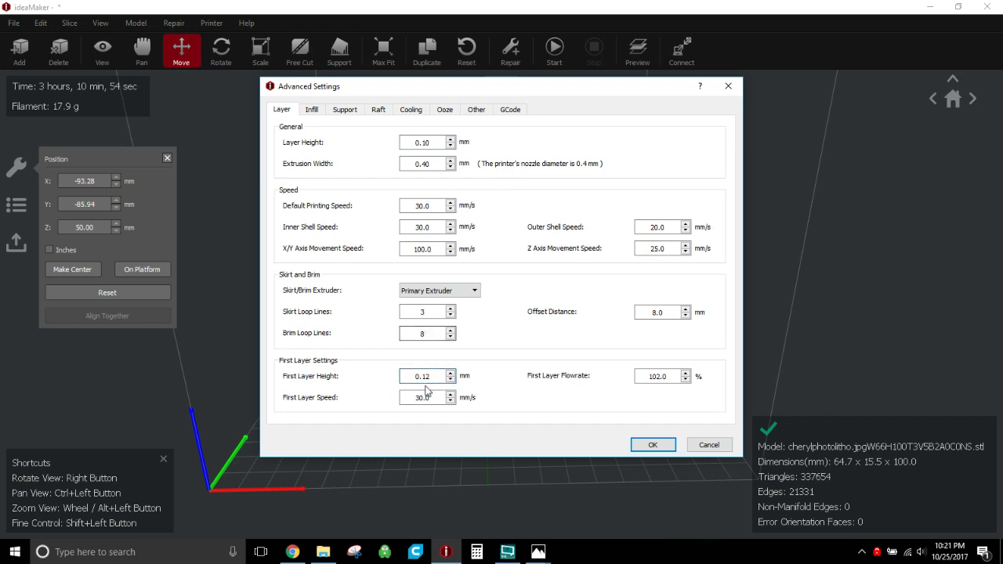
pyautogui.click(441, 142)
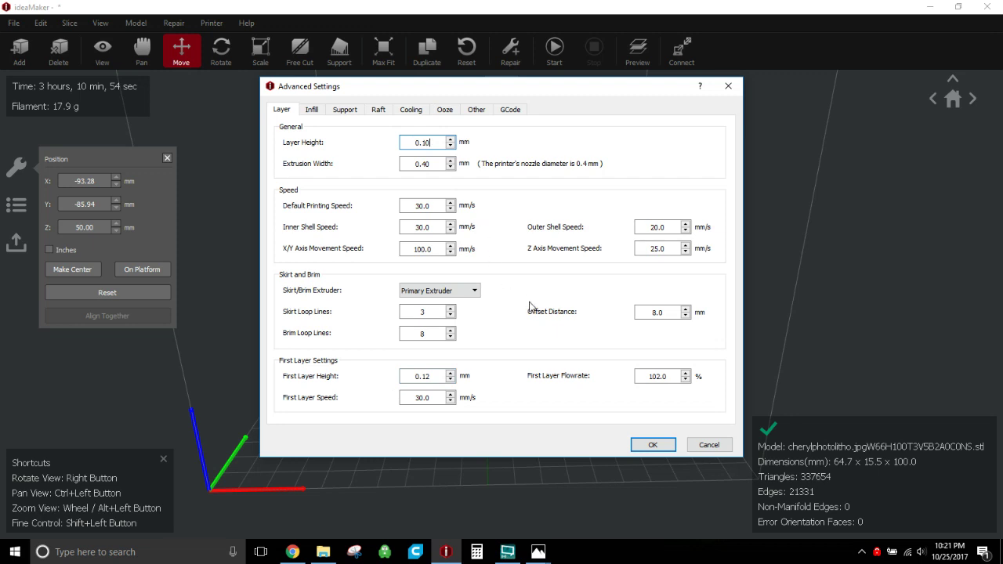
pyautogui.click(706, 444)
pyautogui.click(612, 385)
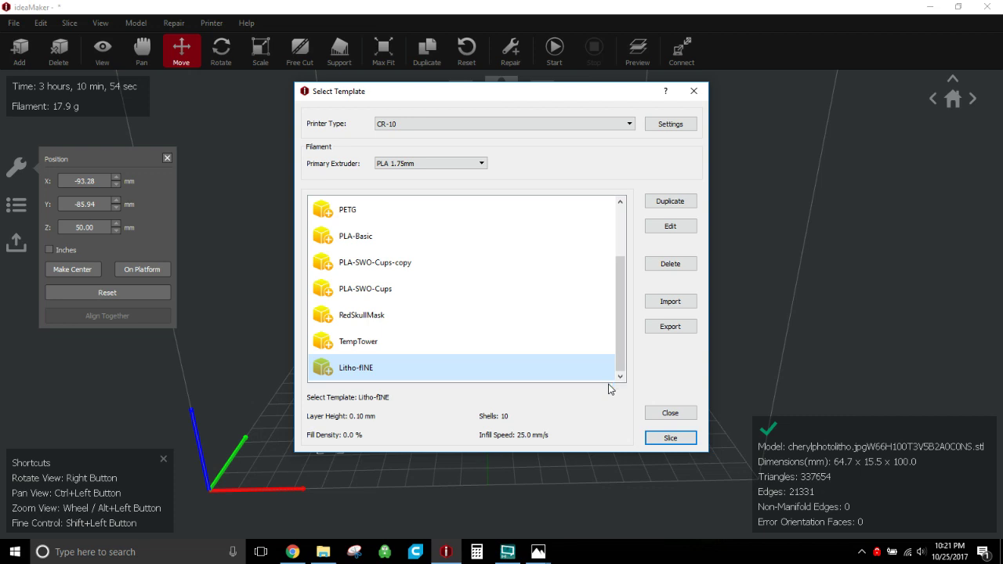
pyautogui.click(669, 412)
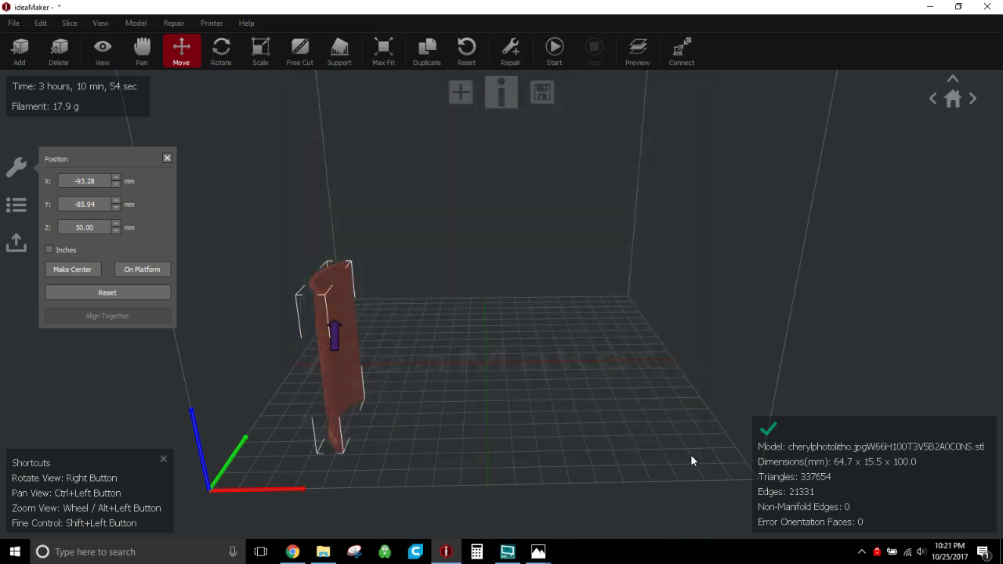
pyautogui.click(921, 9)
pyautogui.click(506, 551)
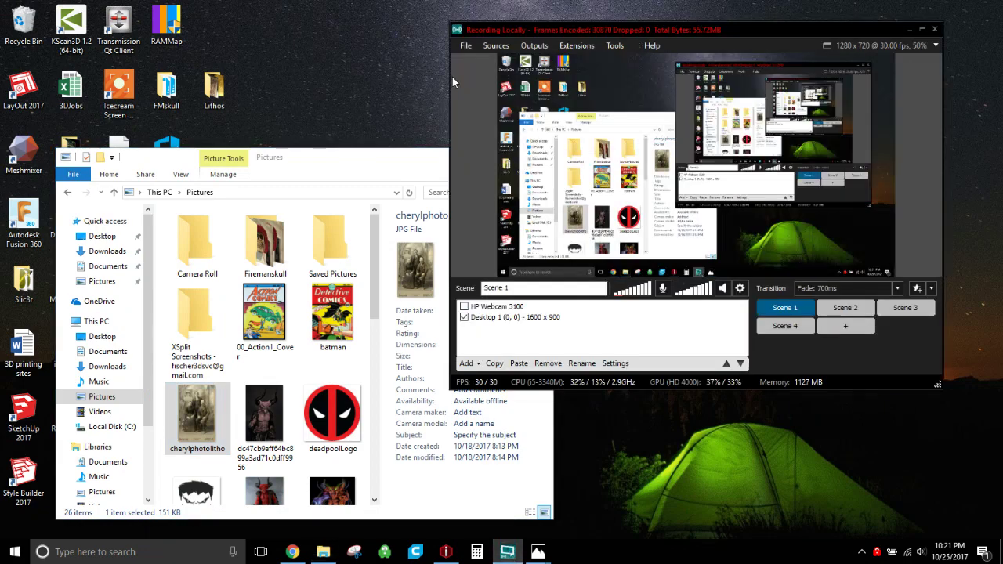
pyautogui.click(533, 45)
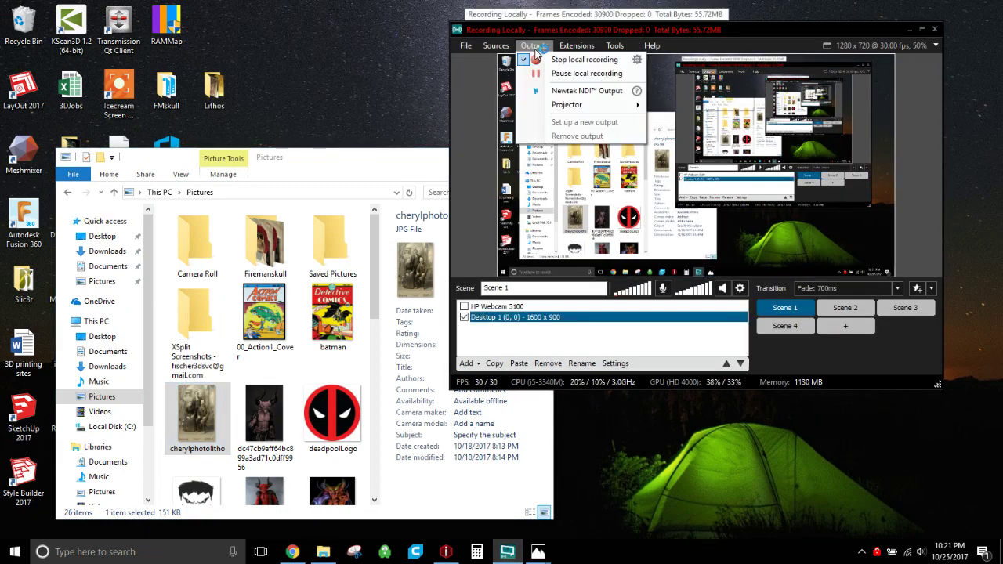